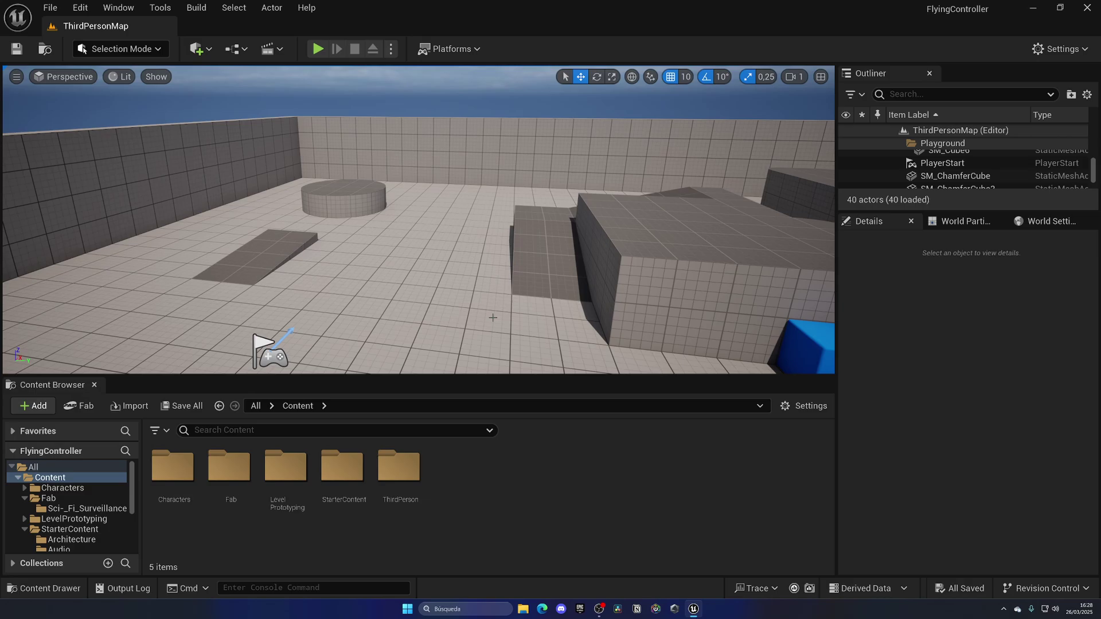
Step: Open BP_ThirdPersonCharacter and select its Character Movement component
double_click(398, 468)
double_click(173, 469)
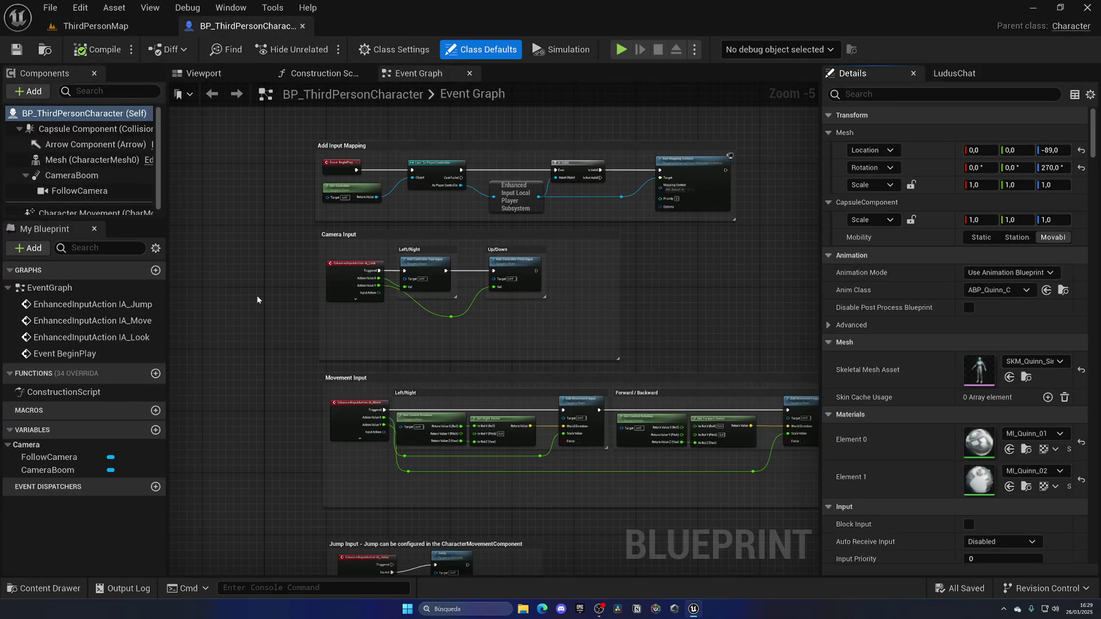
click(91, 160)
click(86, 207)
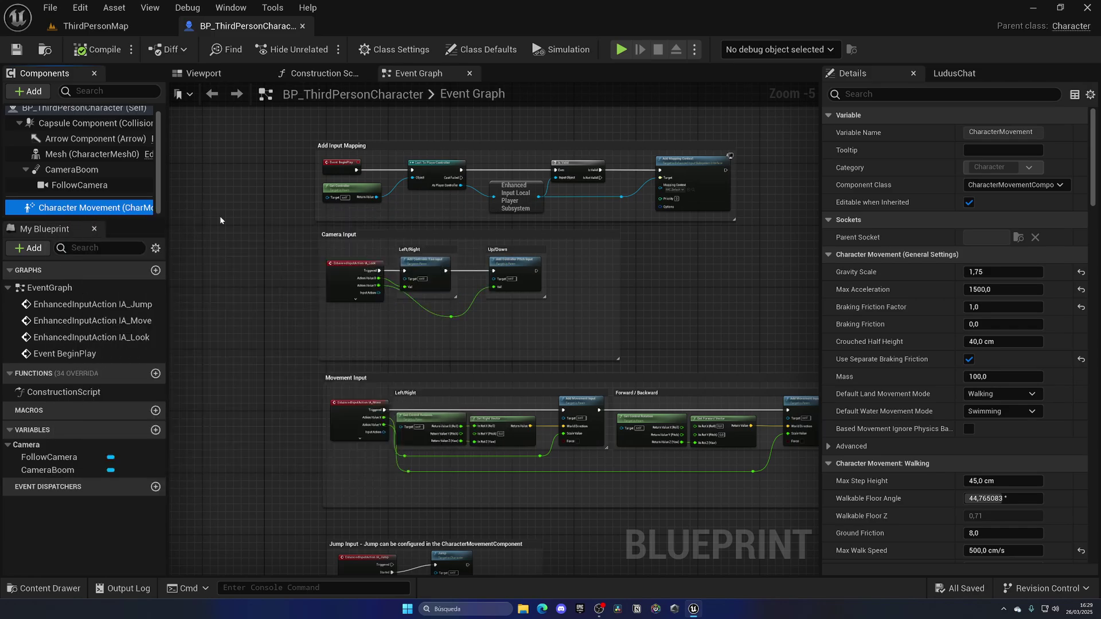
Step: Set the component's Default Land Movement Mode to Flying via the 'mode' filter
click(938, 95)
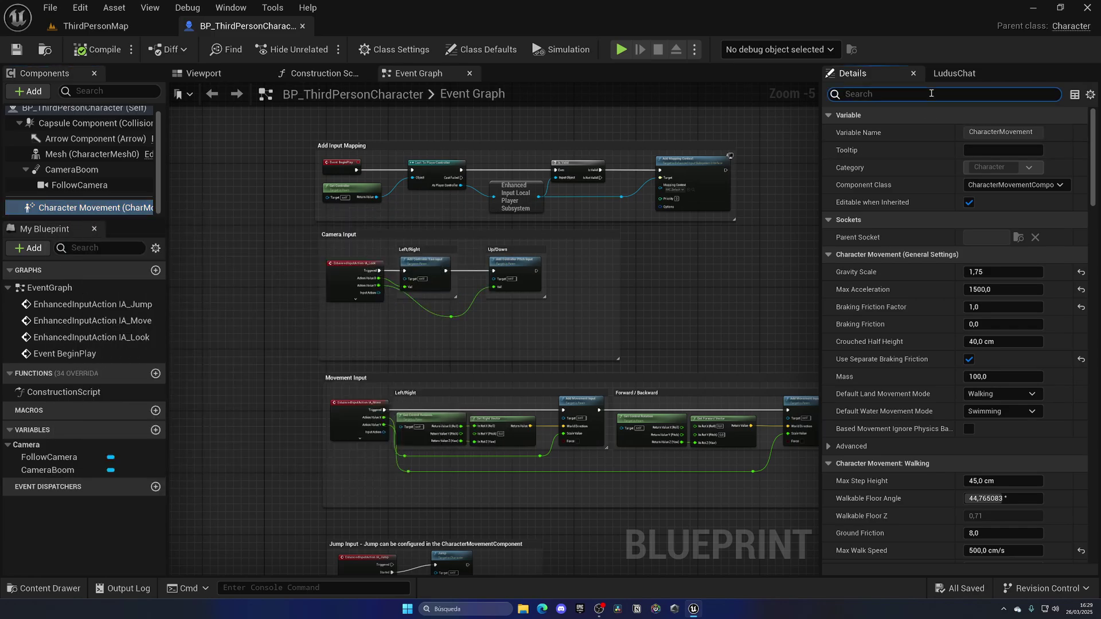
text(mode)
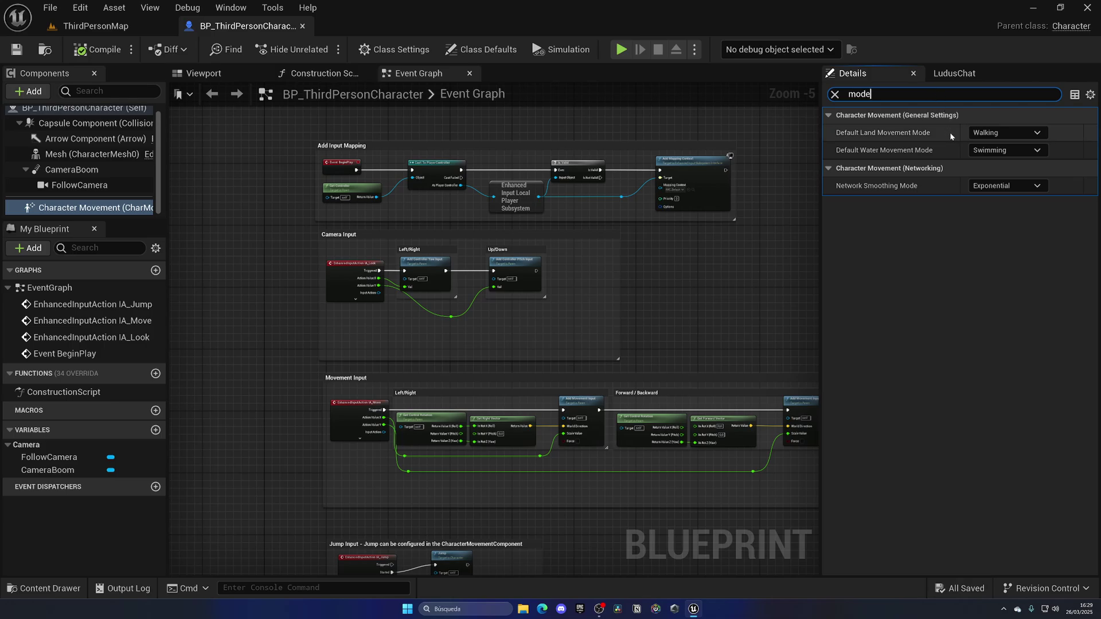
click(1011, 133)
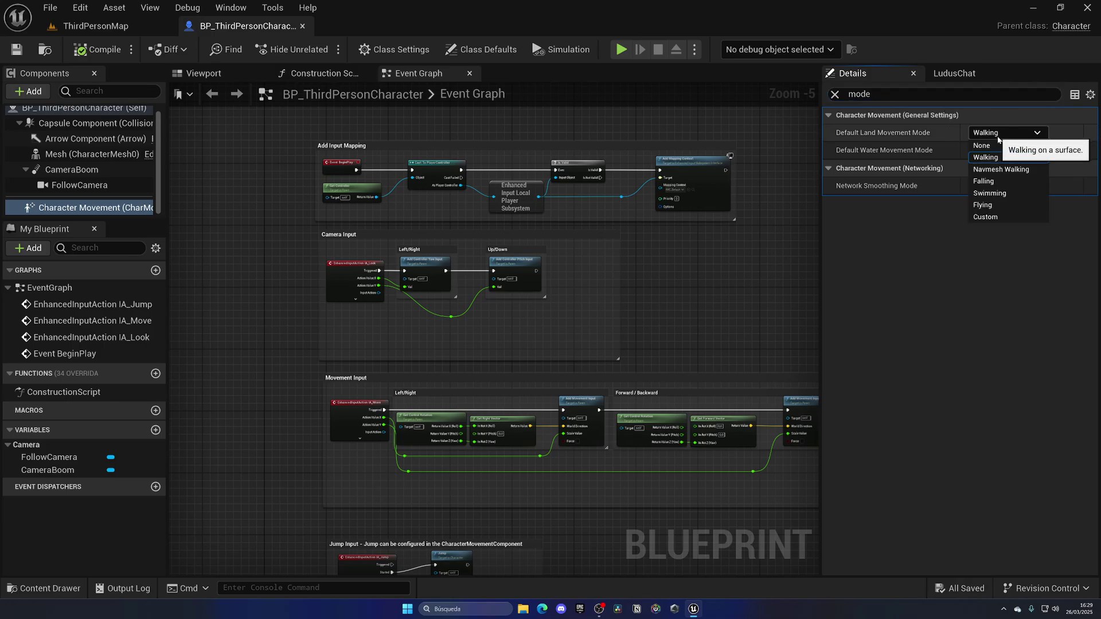
click(985, 205)
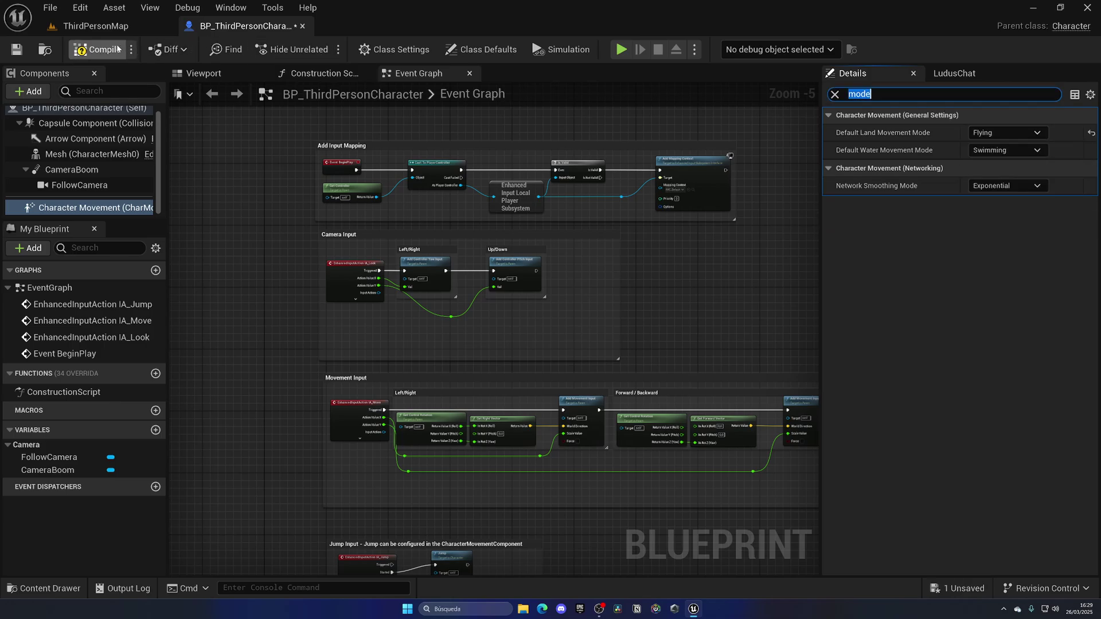
click(95, 26)
click(317, 50)
key(w)
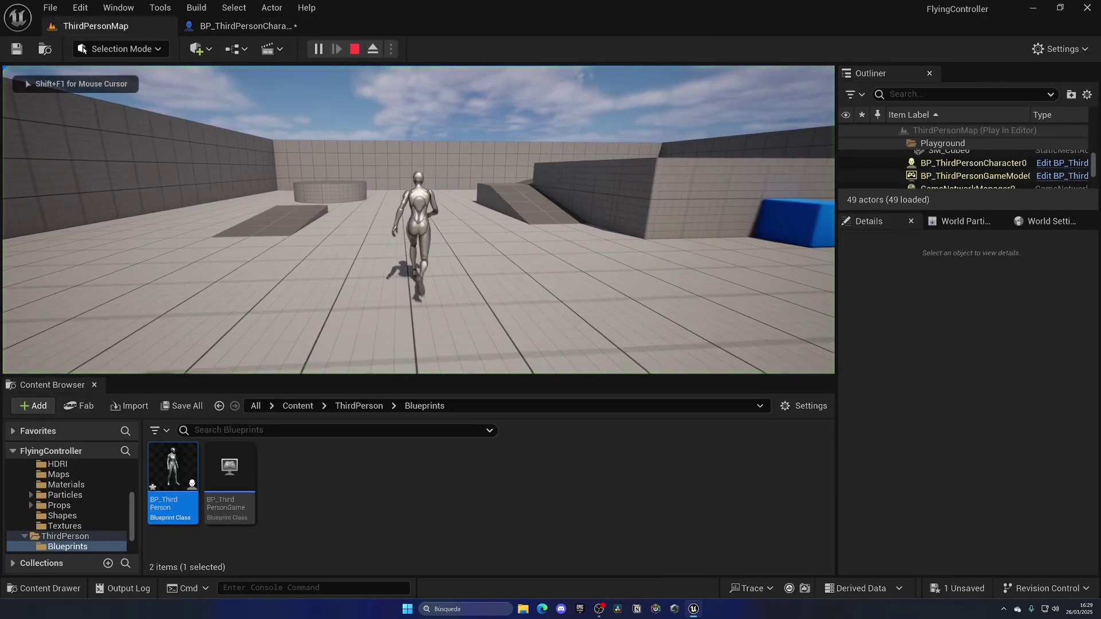
key(w)
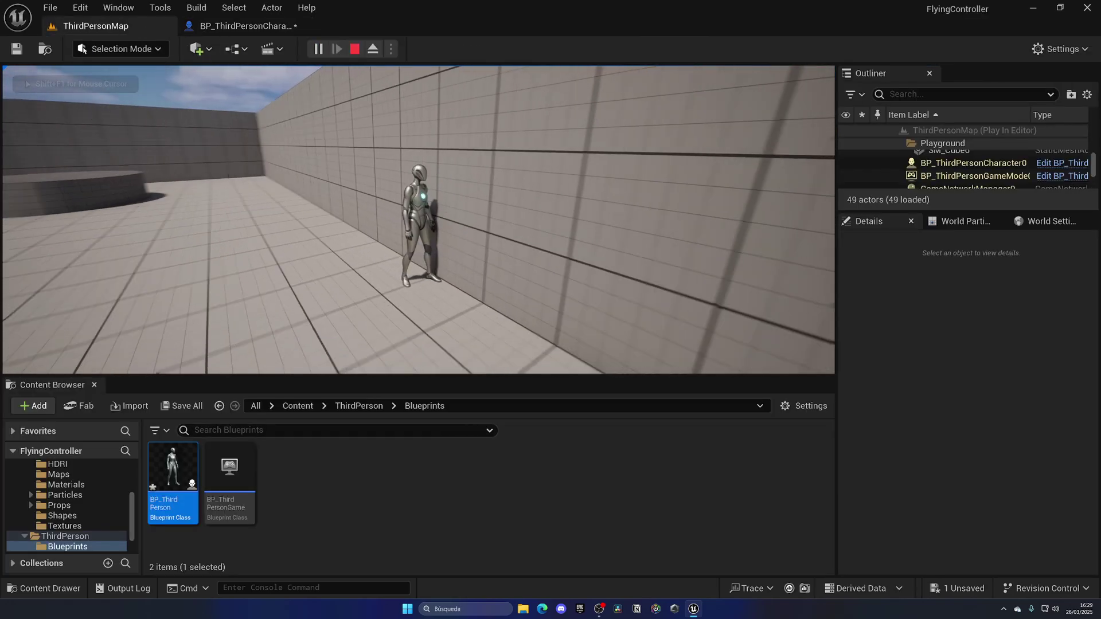
key(w)
key(w)
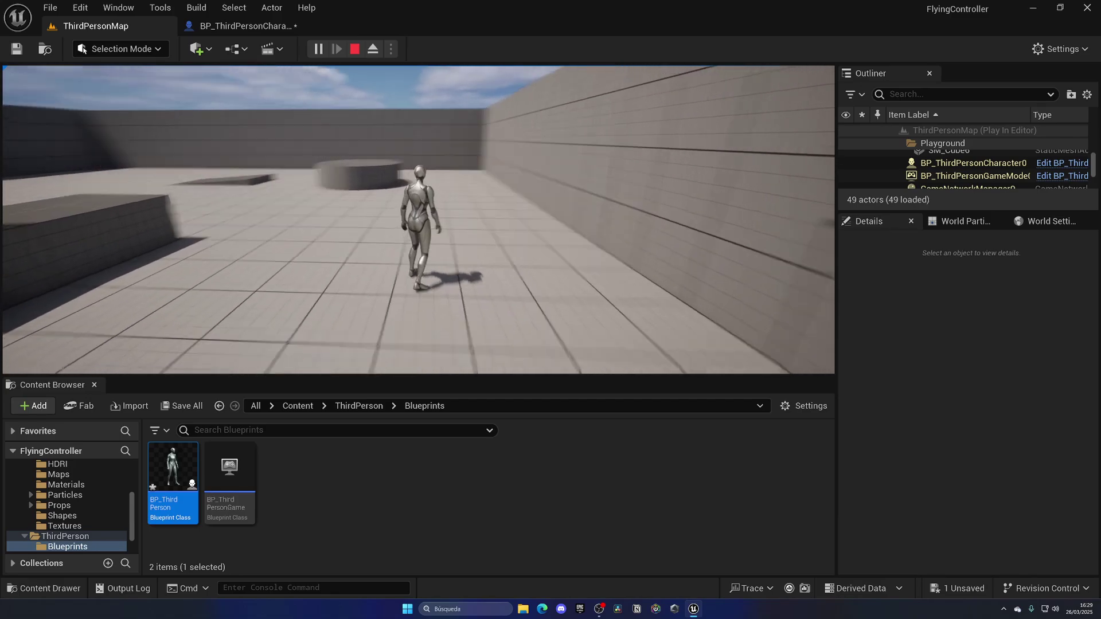
key(w)
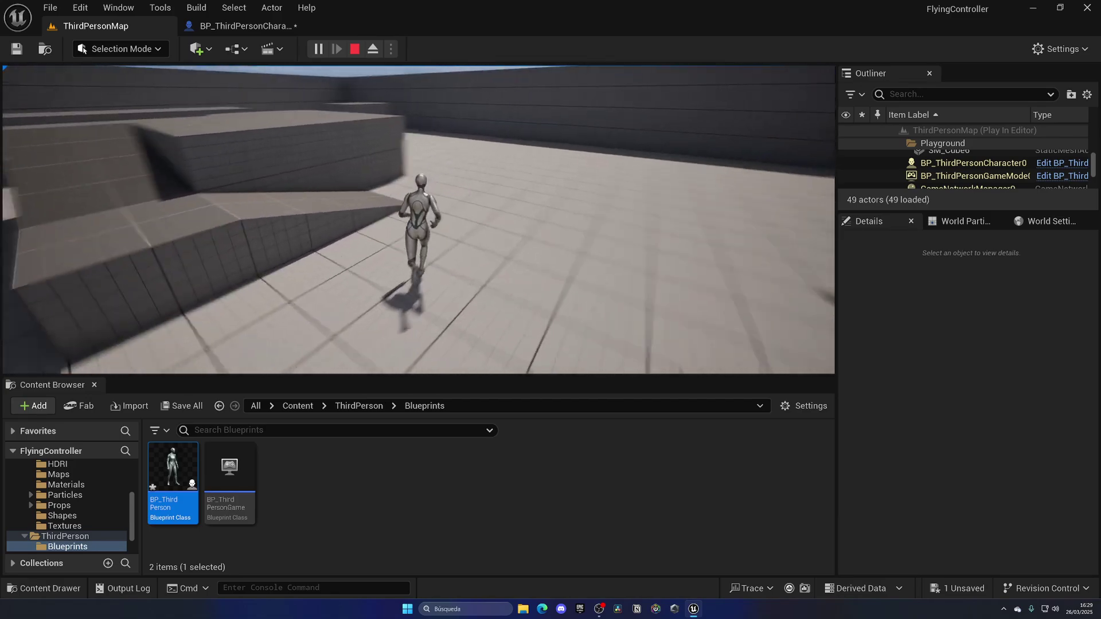
key(w)
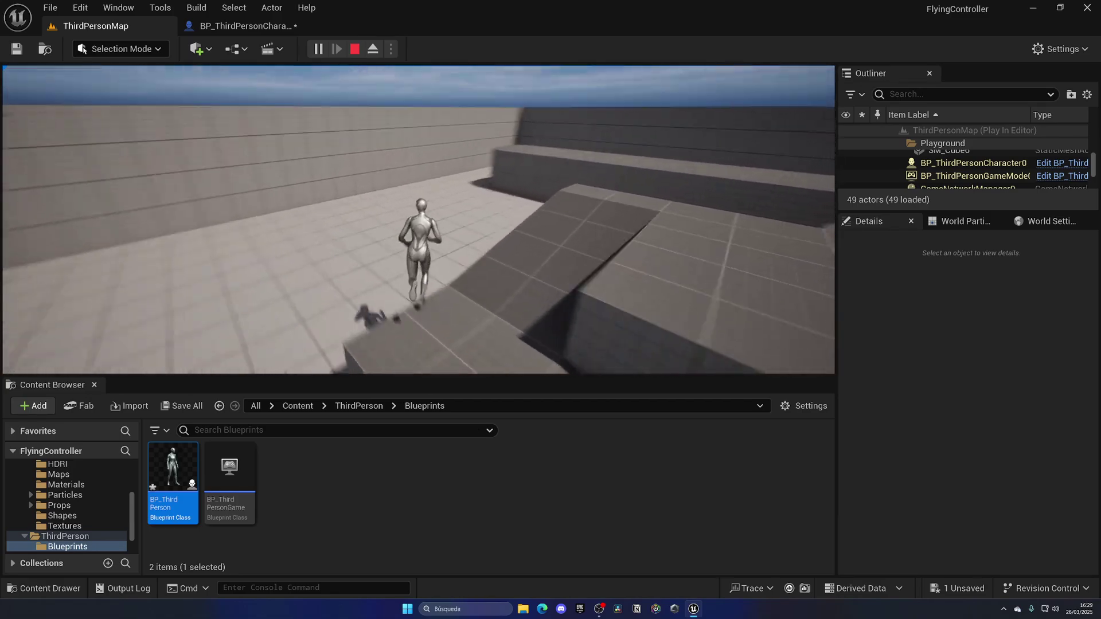
key(w)
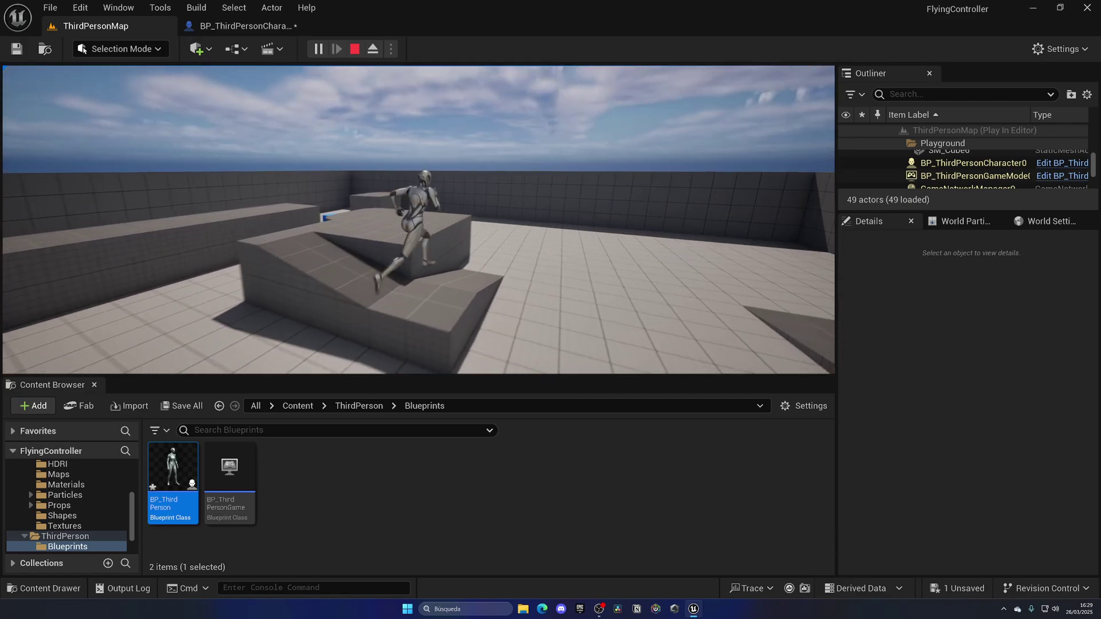
key(w)
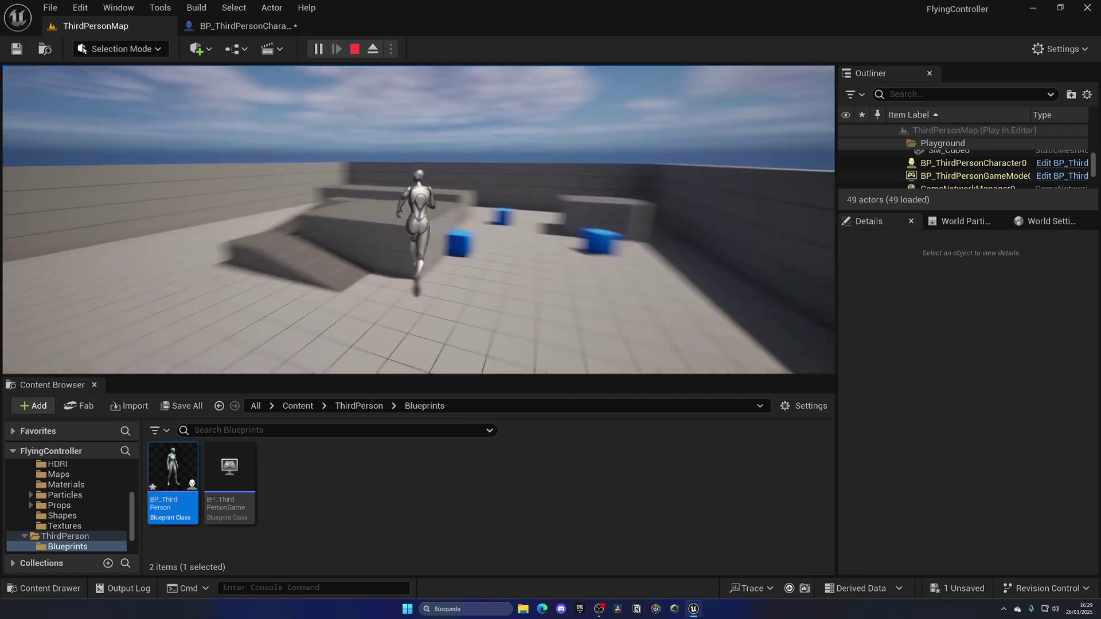
key(Escape)
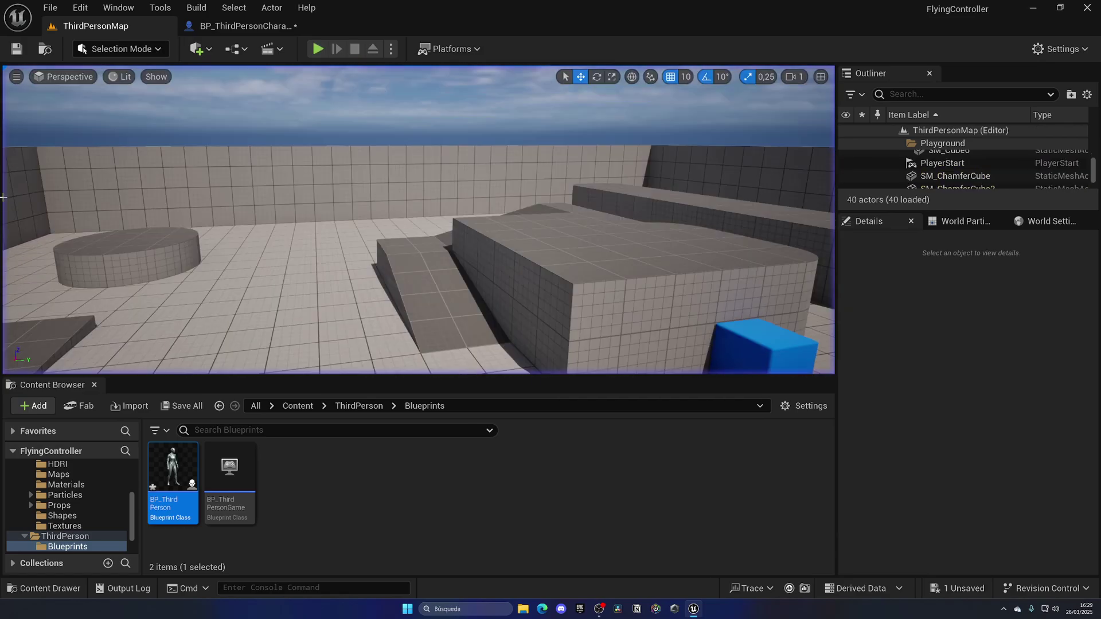
Step: Set Max Fly Speed to 3.0 m/s and play-test the character's flying in the level
click(245, 26)
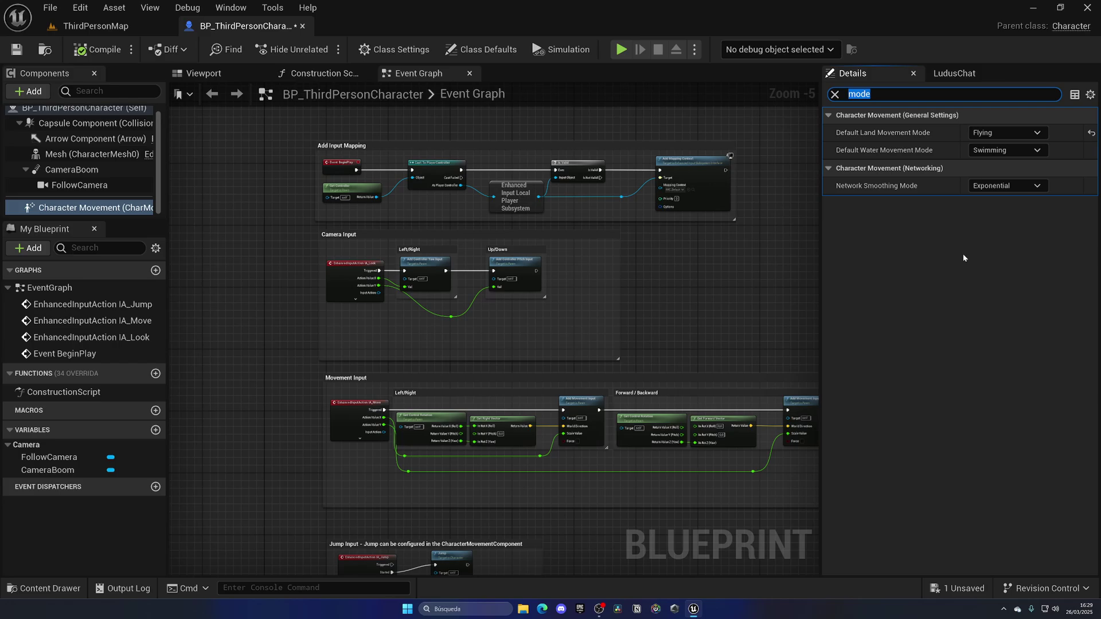
text(fly)
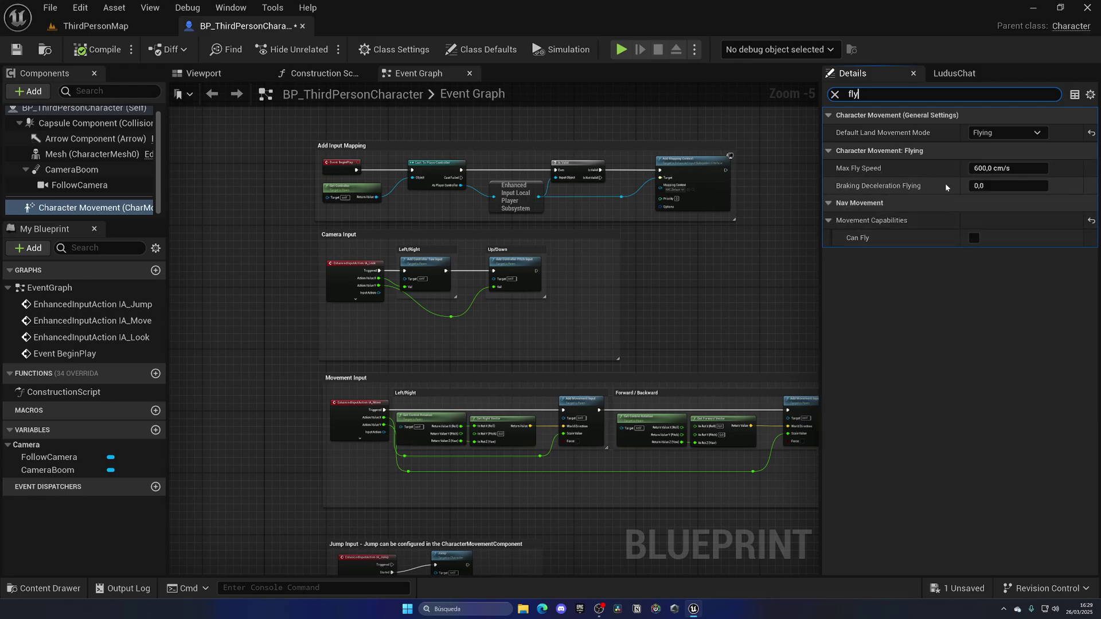
click(990, 168)
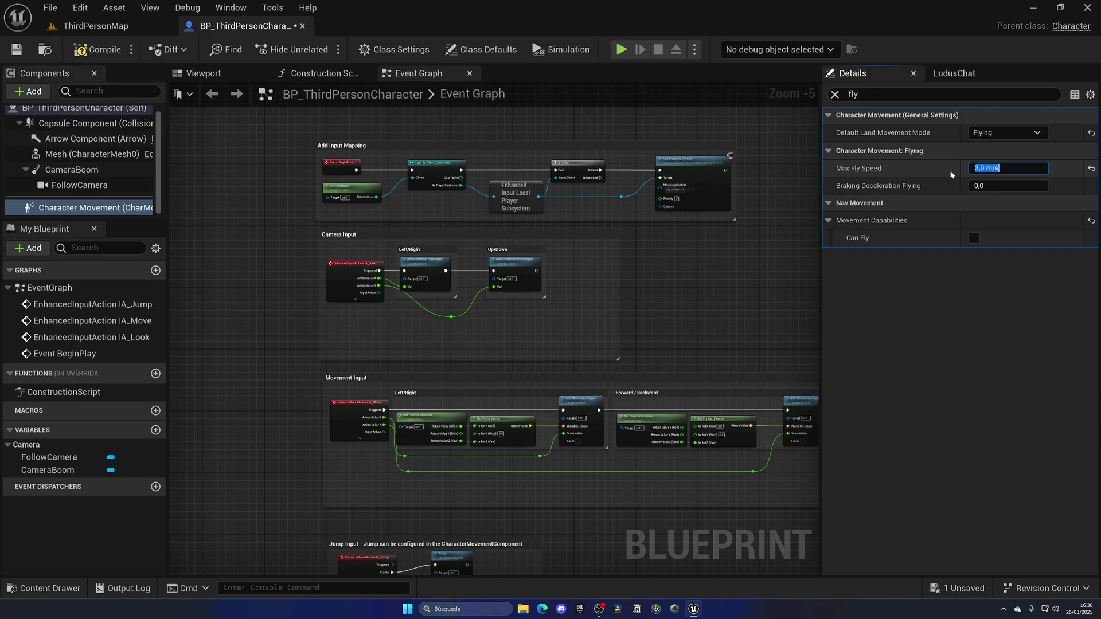
key(Tab)
text(150)
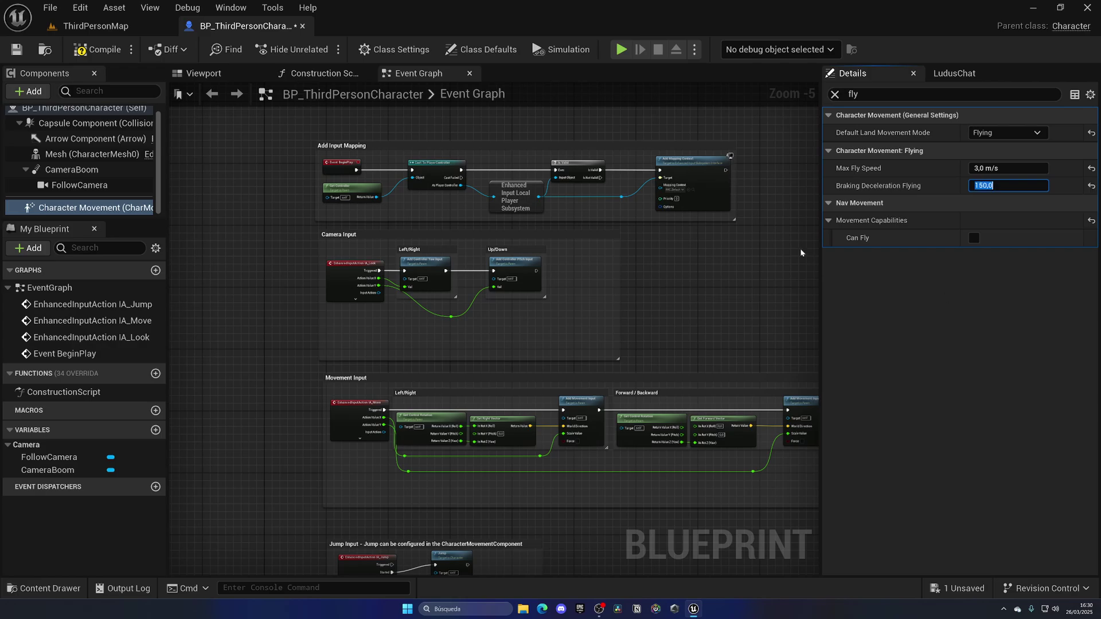
click(103, 49)
click(96, 26)
click(319, 50)
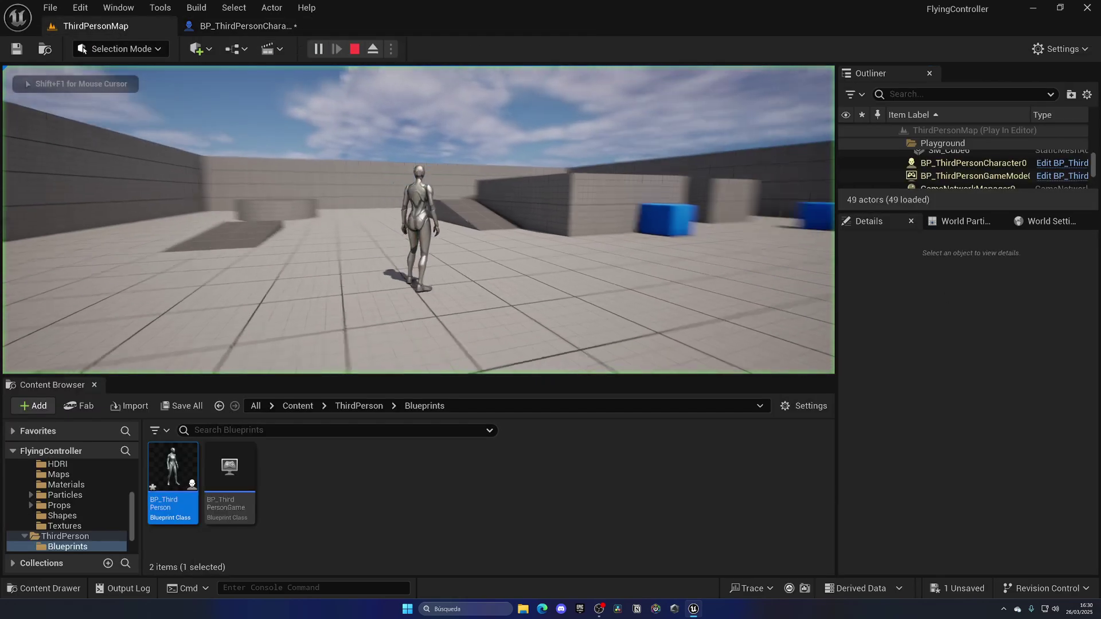
key(w)
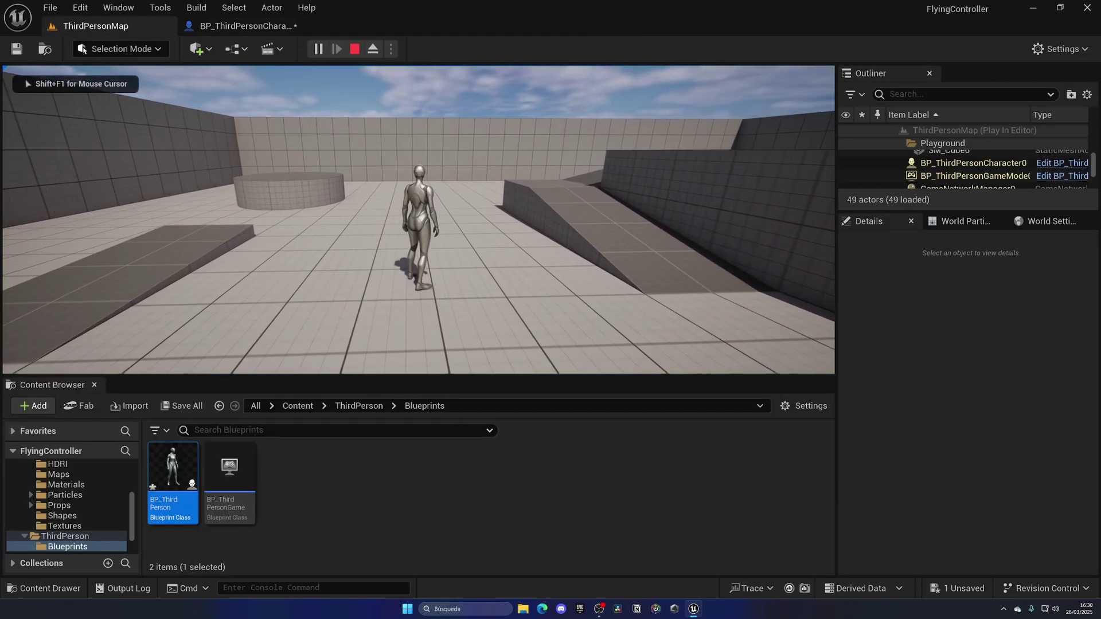
key(Escape)
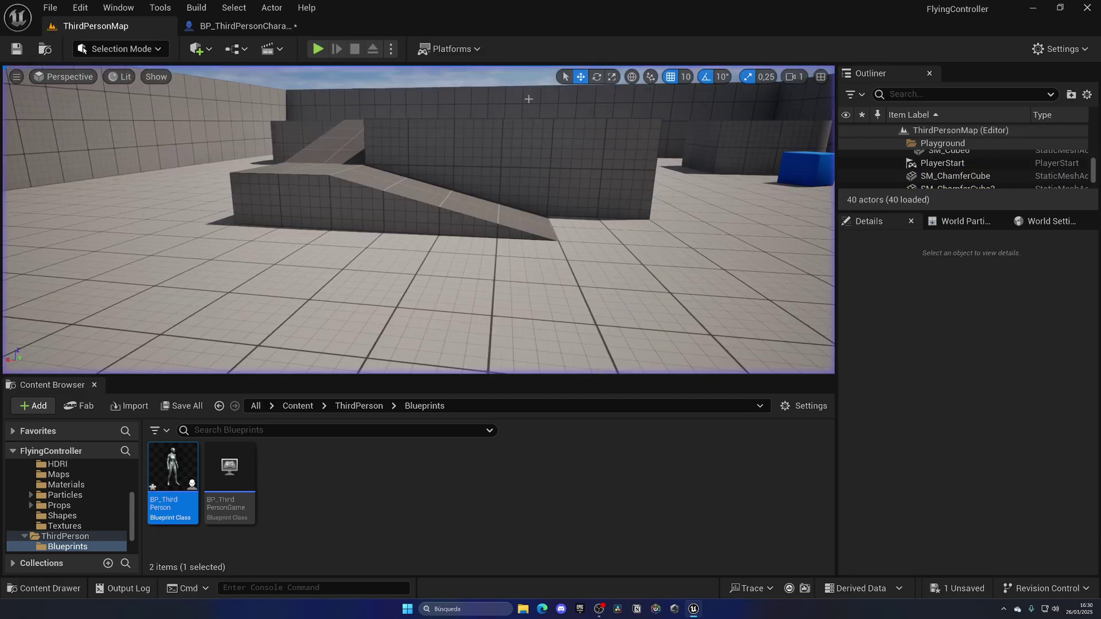
Step: Raise Max Fly Speed to 4.5 m/s and set Braking Deceleration Flying to 500
click(245, 26)
click(1008, 168)
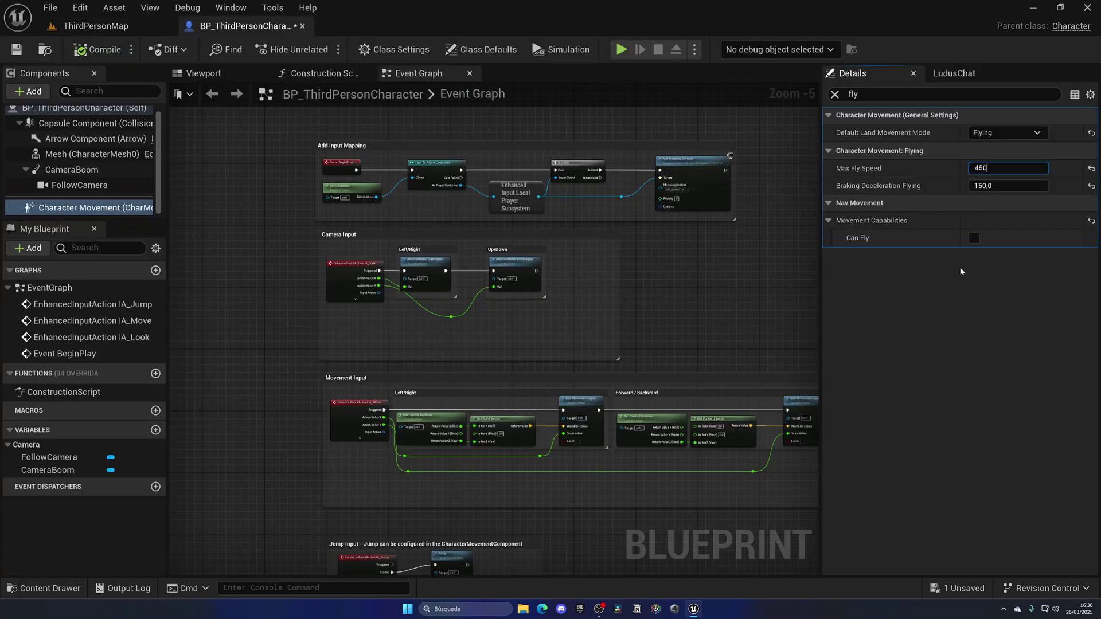
key(Tab)
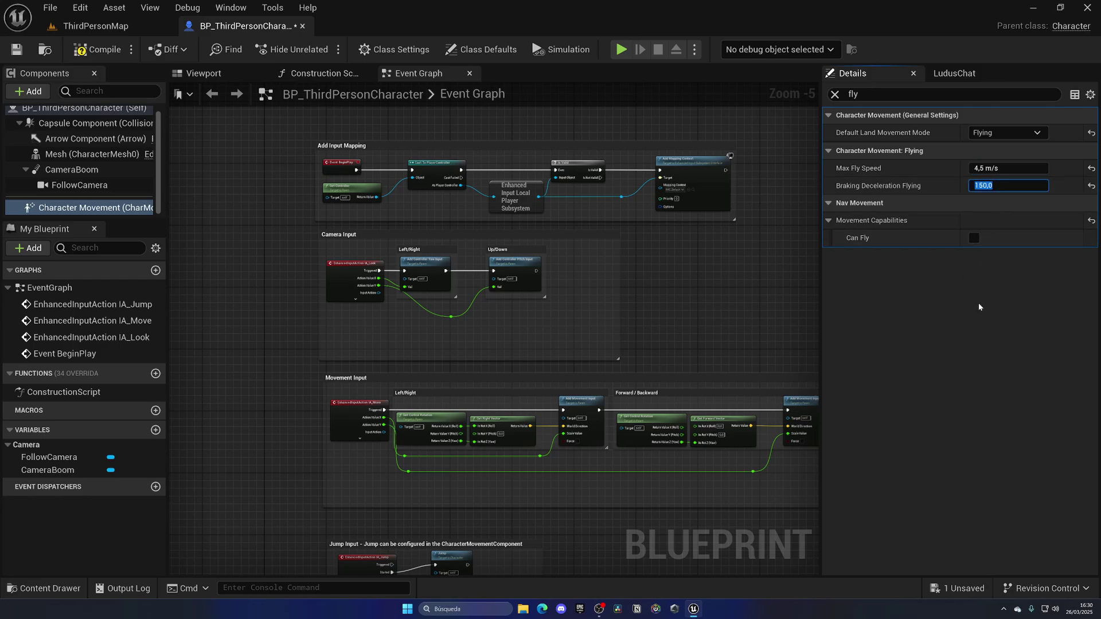
text(500)
key(Return)
Step: Start a play session and run the character around the level turning the camera
click(95, 26)
click(318, 49)
key(w)
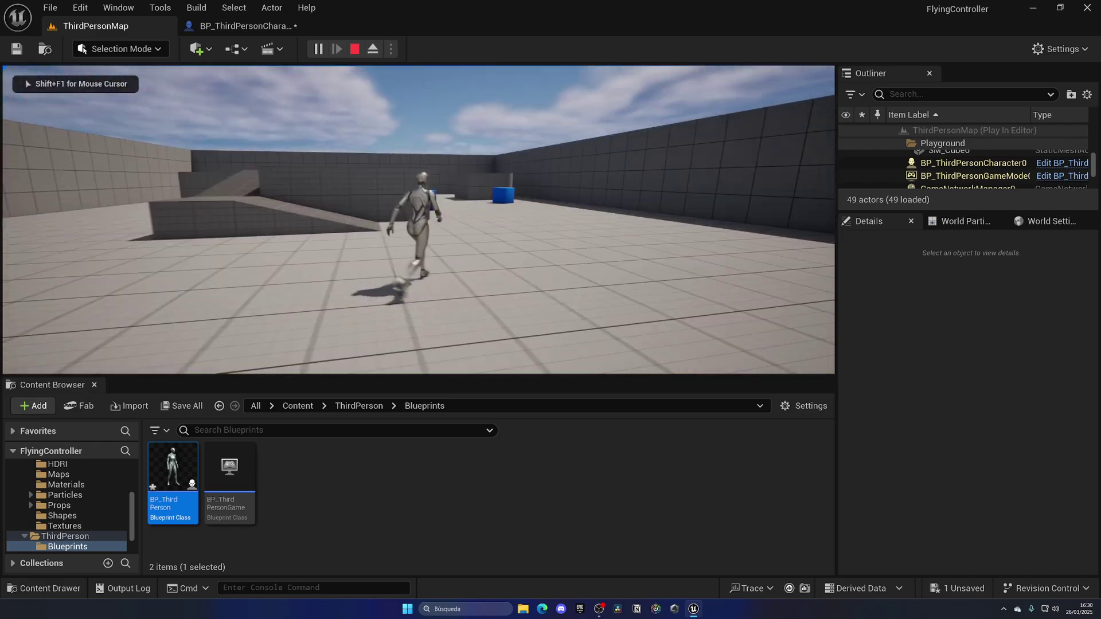
key(w)
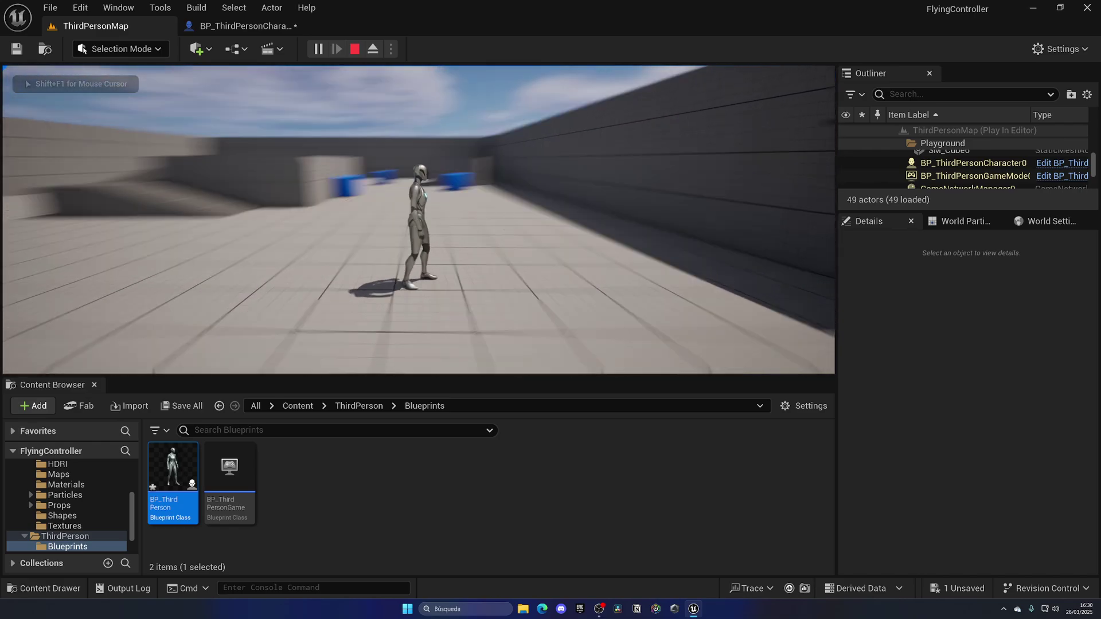
key(w)
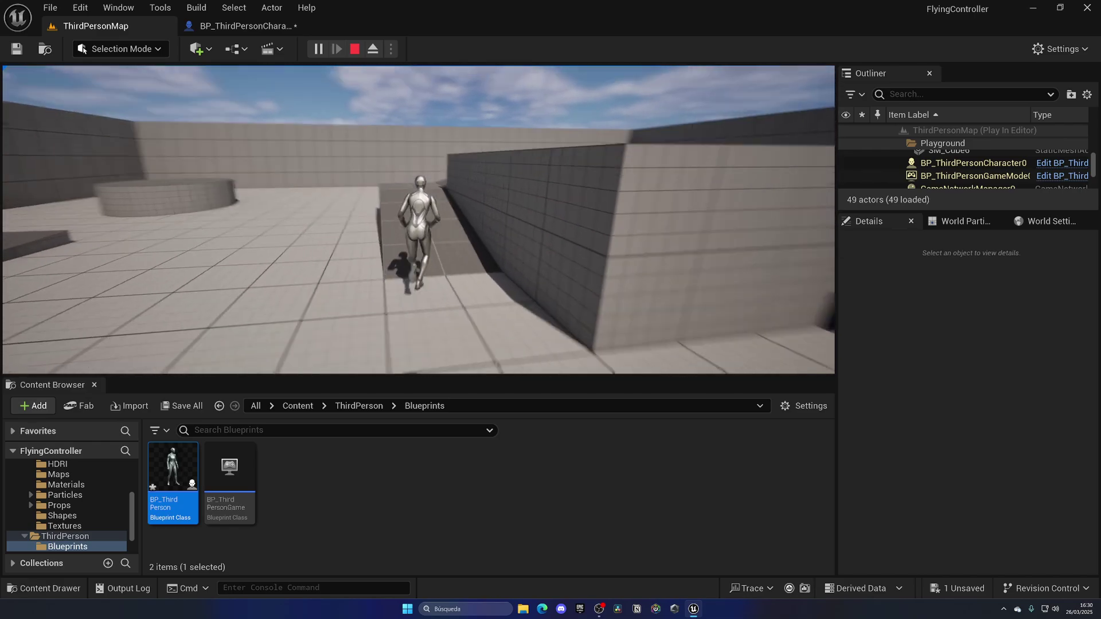
key(w)
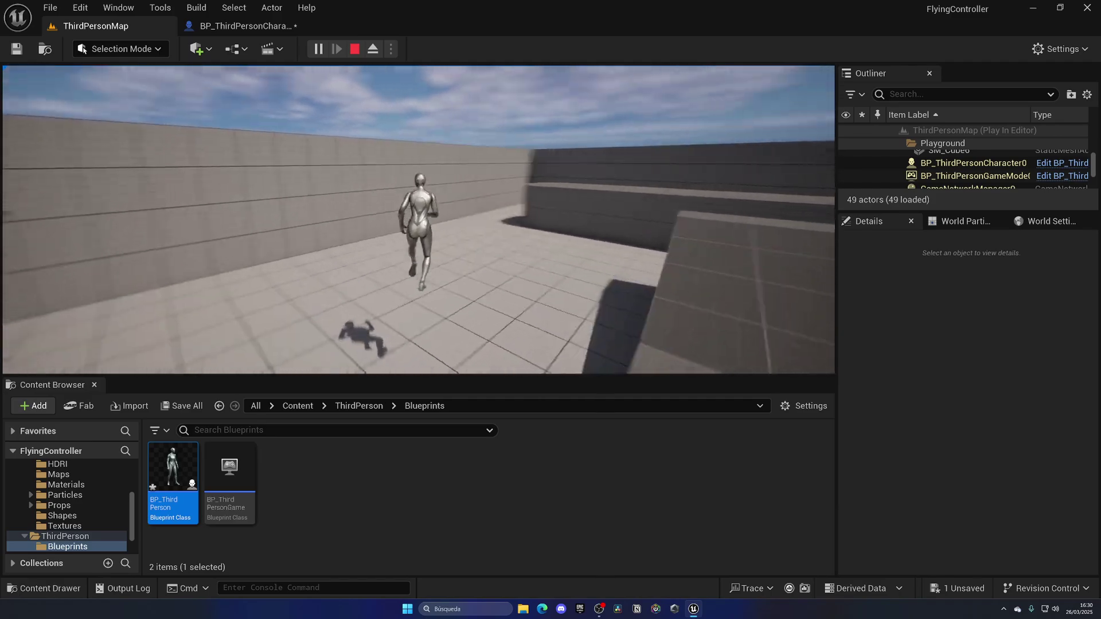
key(w)
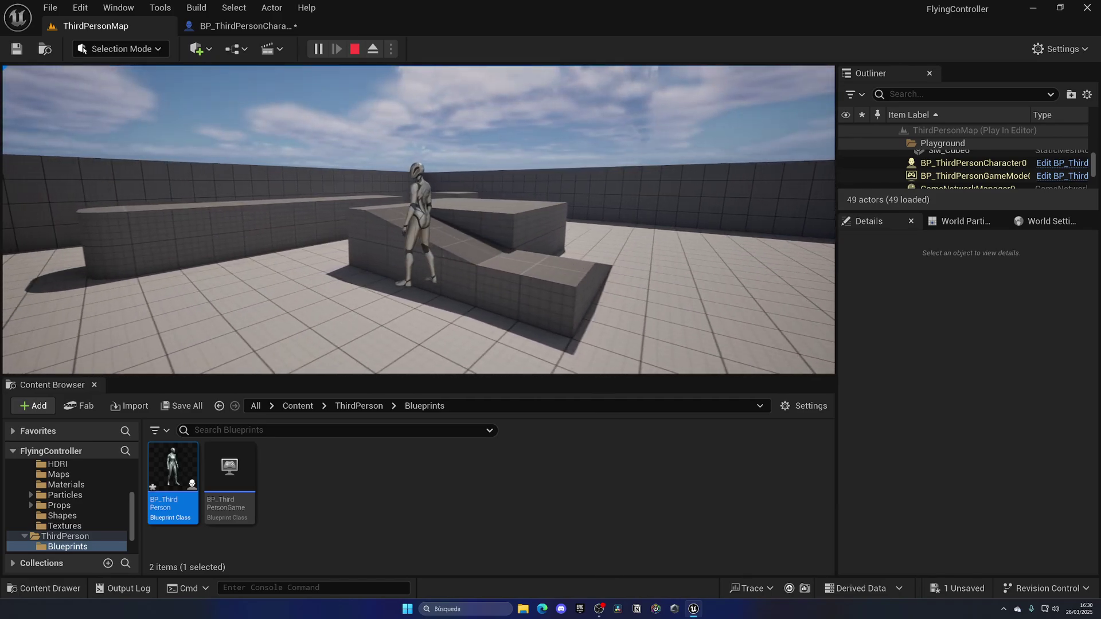
Step: Run over the boxes past the cubes toward the ramps, then end the play session
key(w)
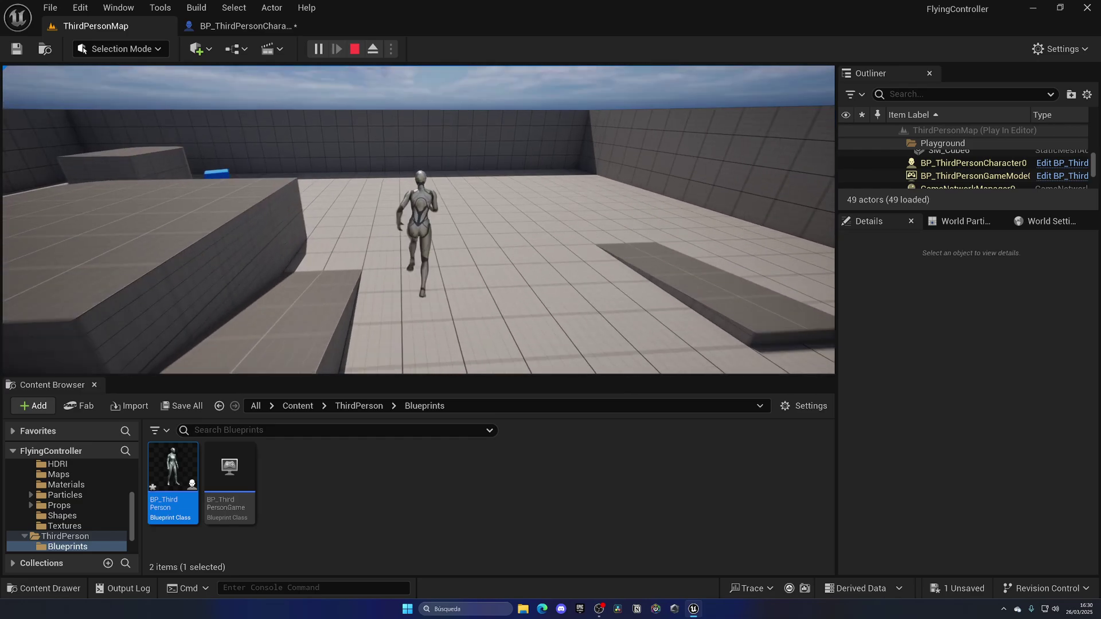
key(w)
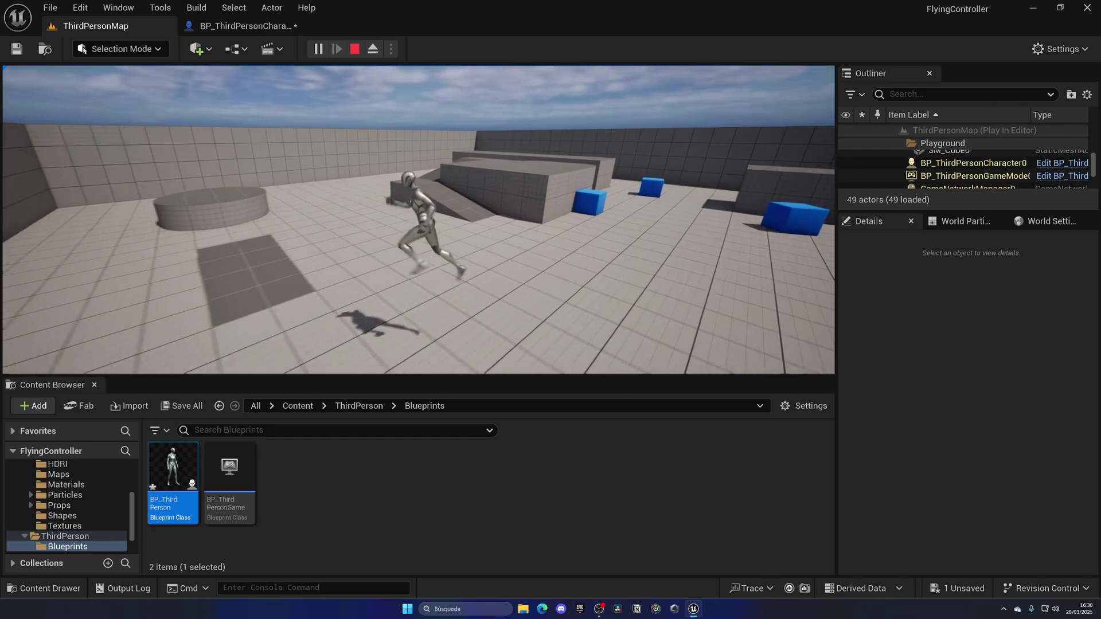
key(w)
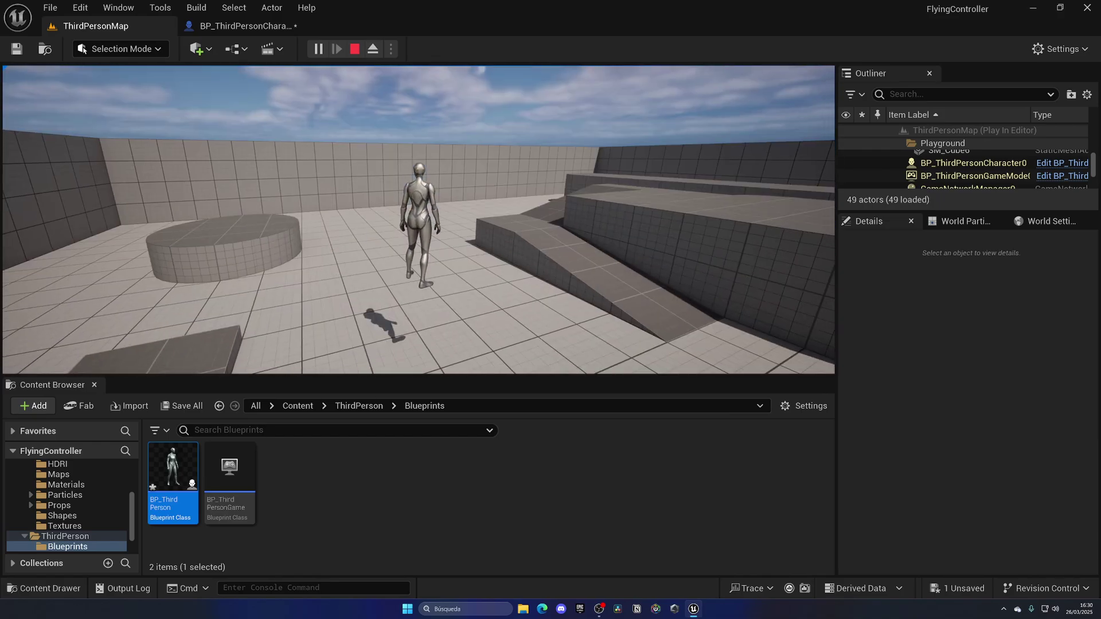
key(w)
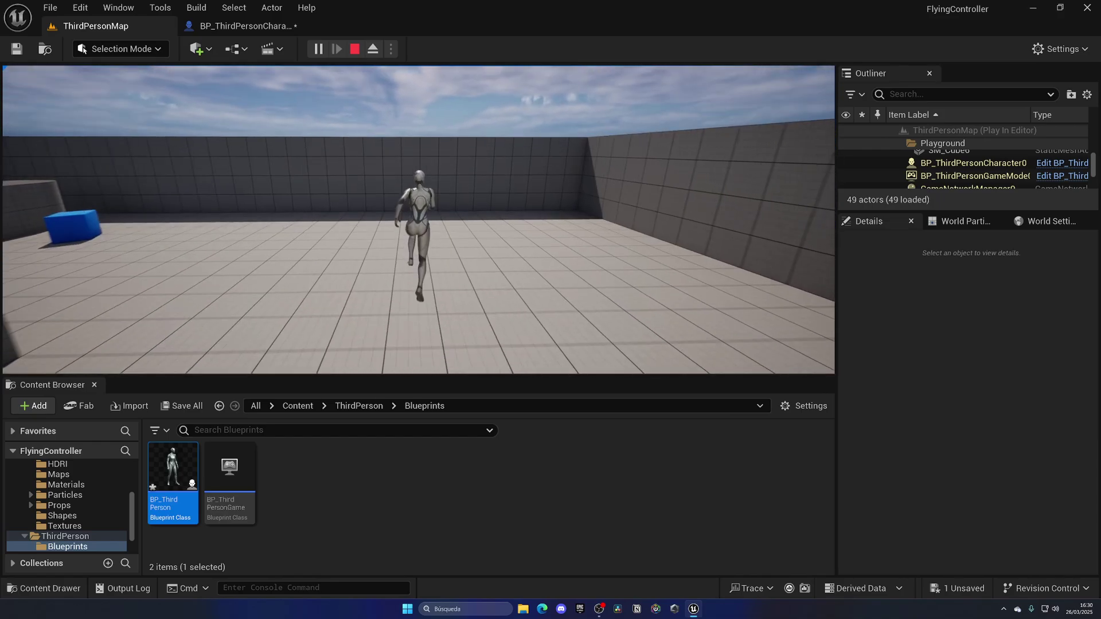
key(w)
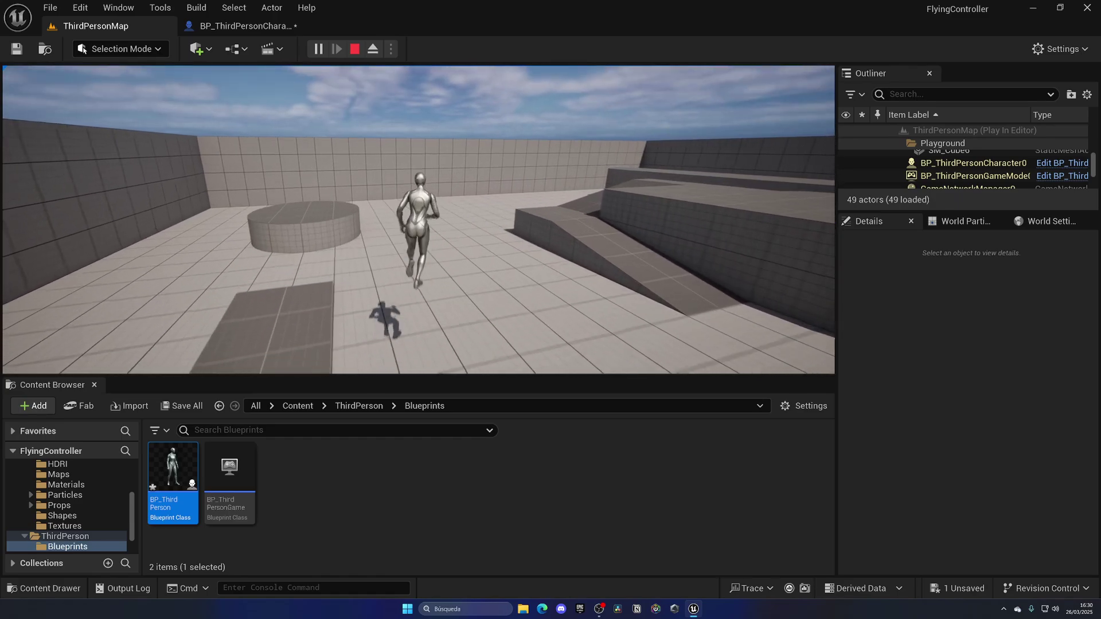
key(Escape)
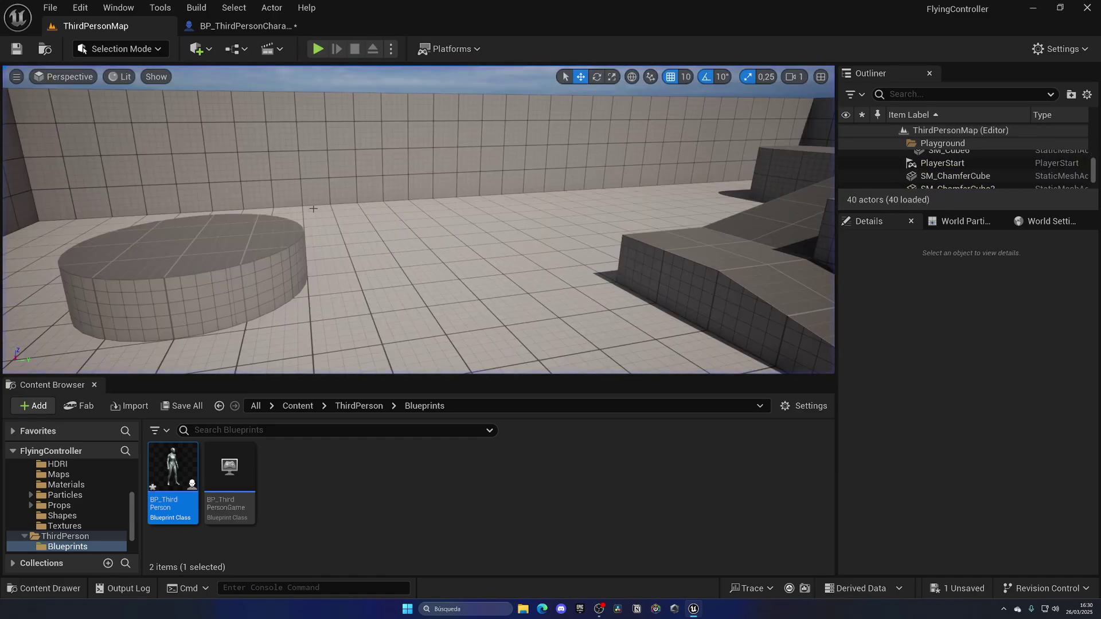
Step: Navigate the Content Browser to Content > Fab > Sci-Fi Surveillance Drone
click(297, 405)
double_click(230, 469)
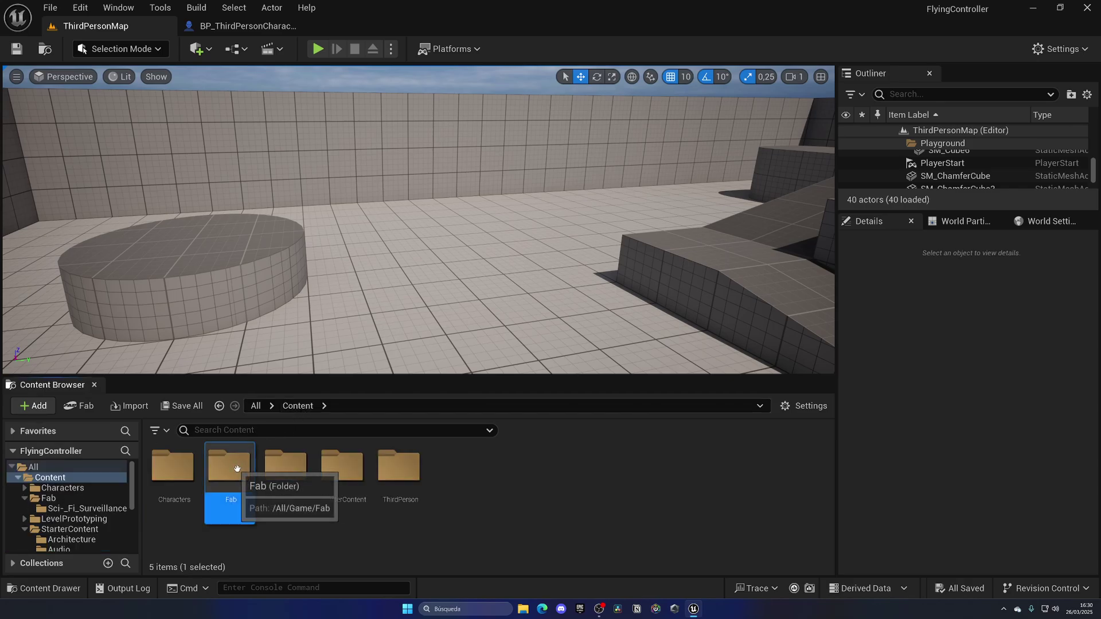
double_click(173, 468)
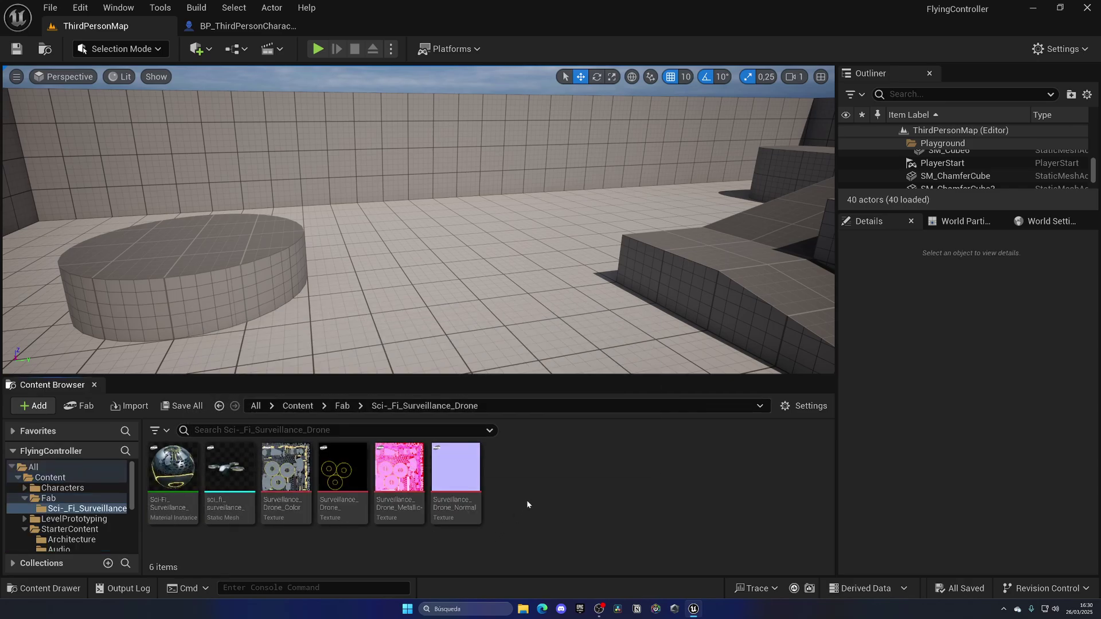
Step: Drop the drone mesh into the level, orbit around it, then delete it
drag(229, 469, 456, 275)
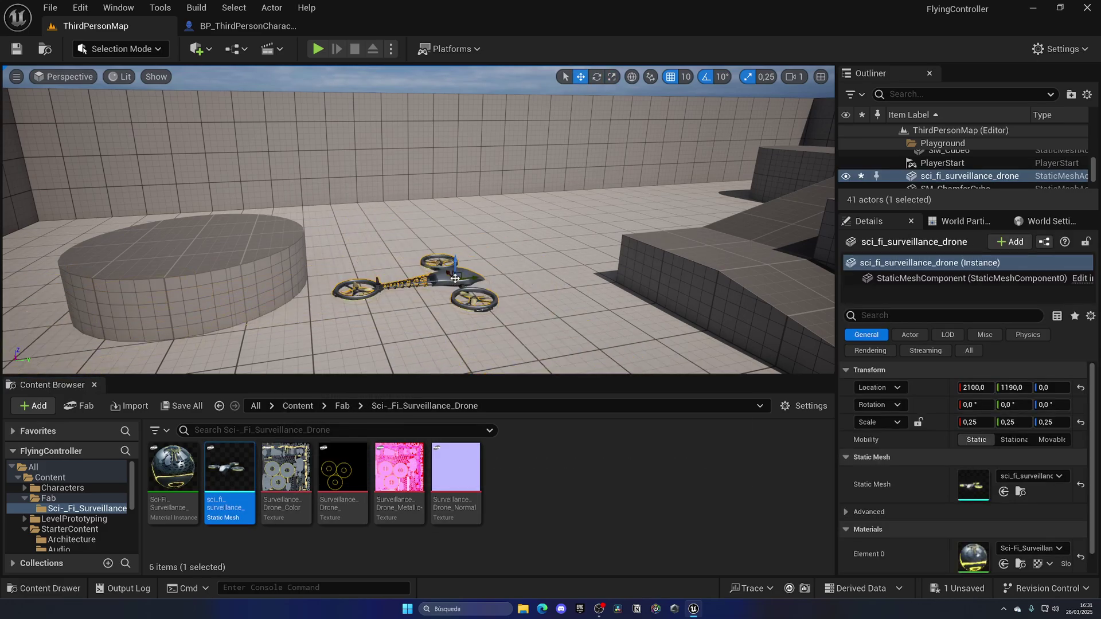
right_drag(430, 224, 502, 210)
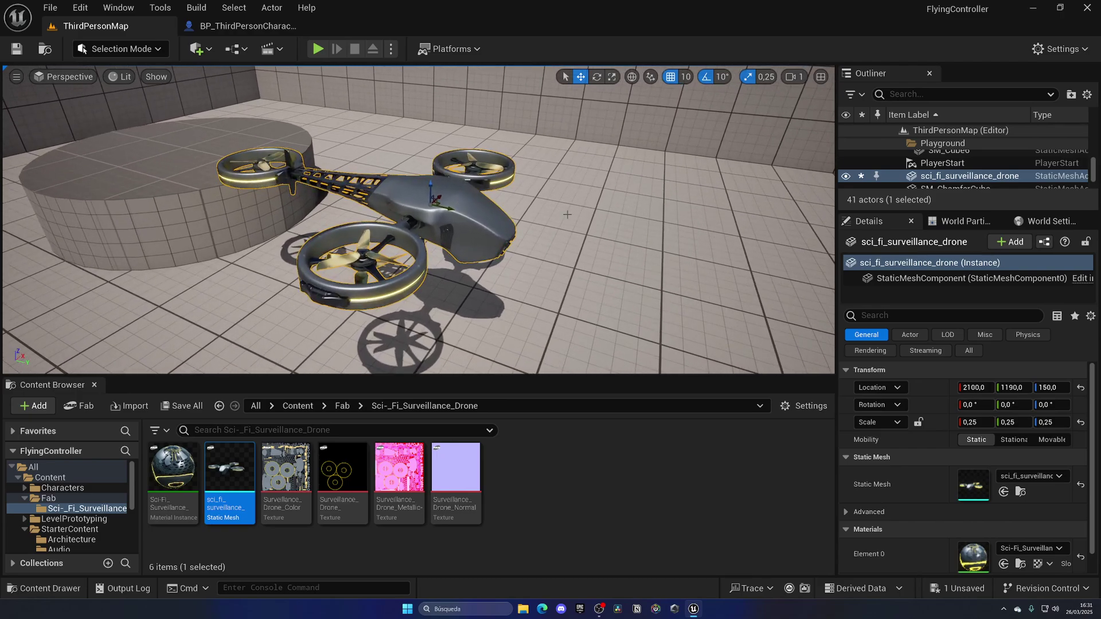
right_drag(471, 231, 474, 234)
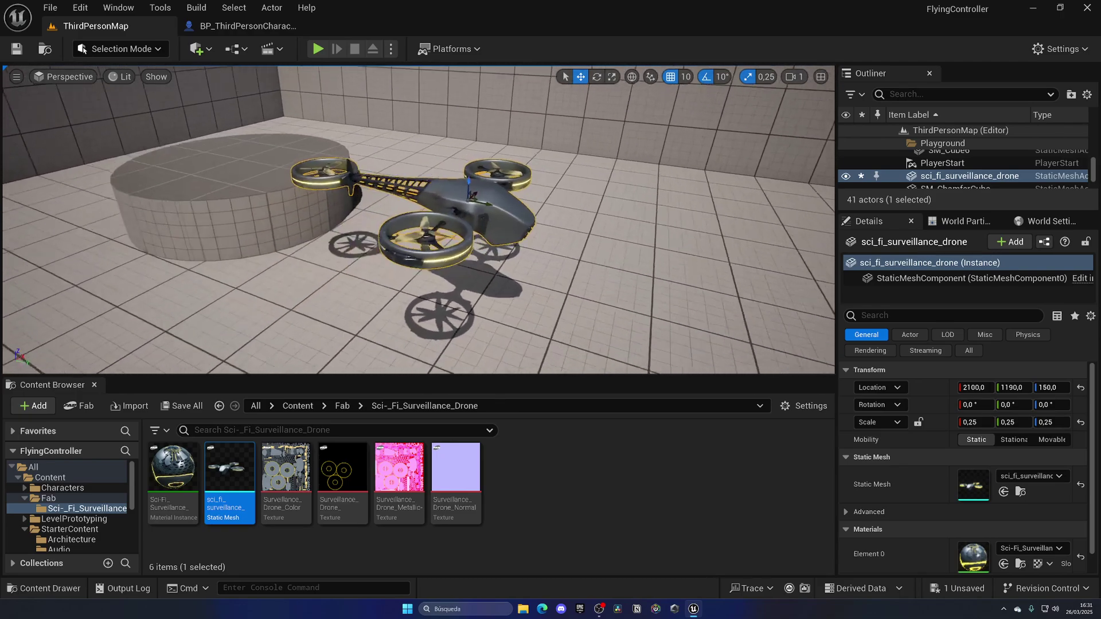
key(Delete)
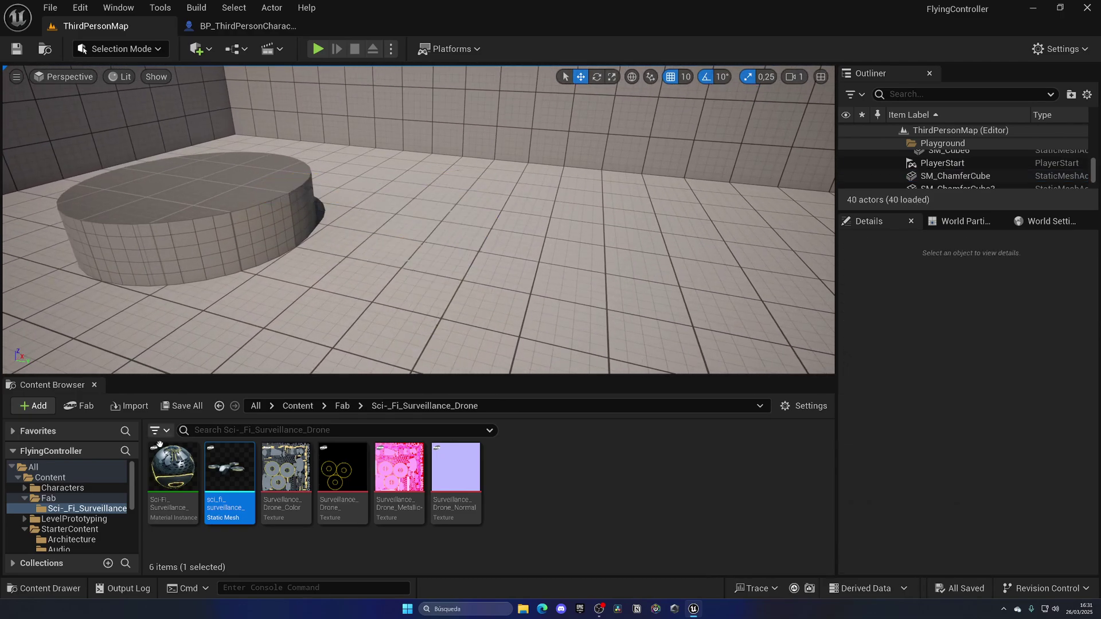
Step: Show the character blueprint's viewport and select the Mesh component, clearing the old filter
click(246, 27)
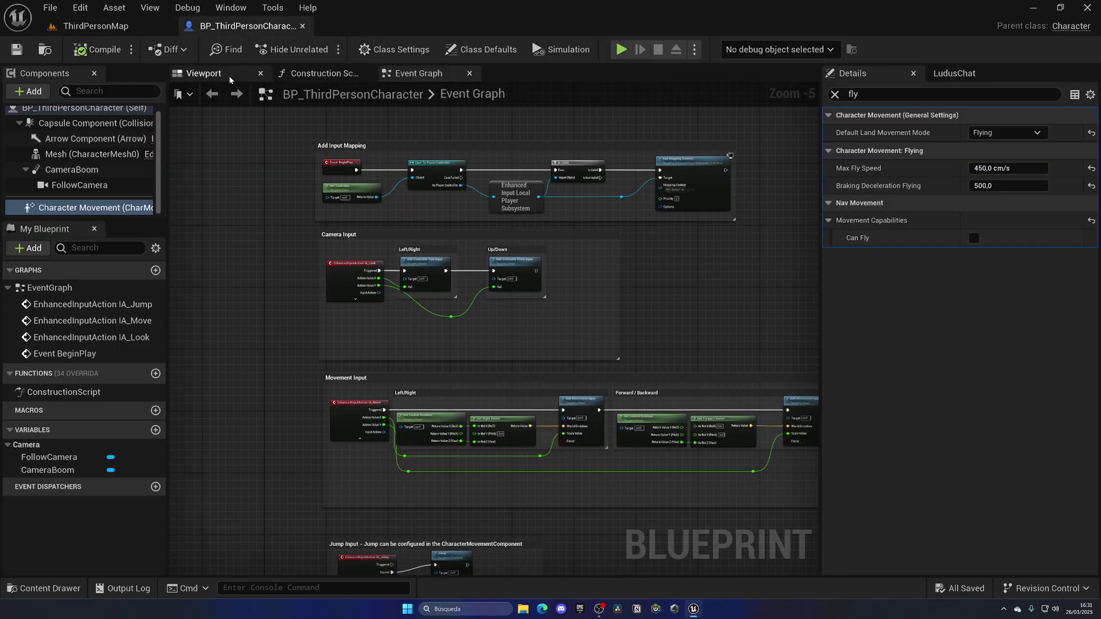
click(203, 74)
click(71, 155)
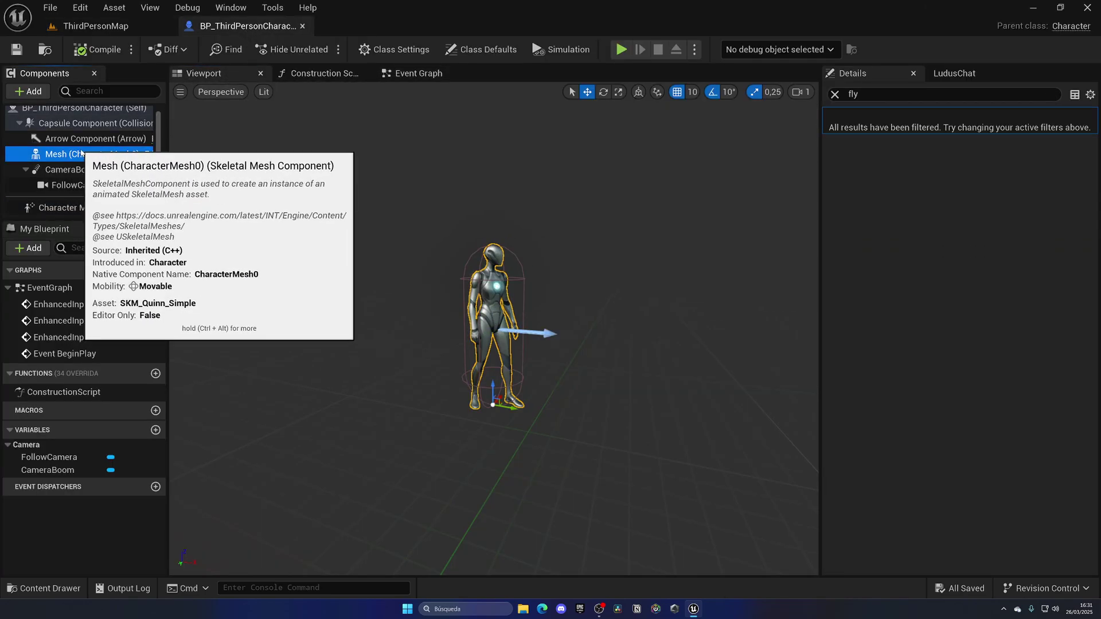
click(835, 94)
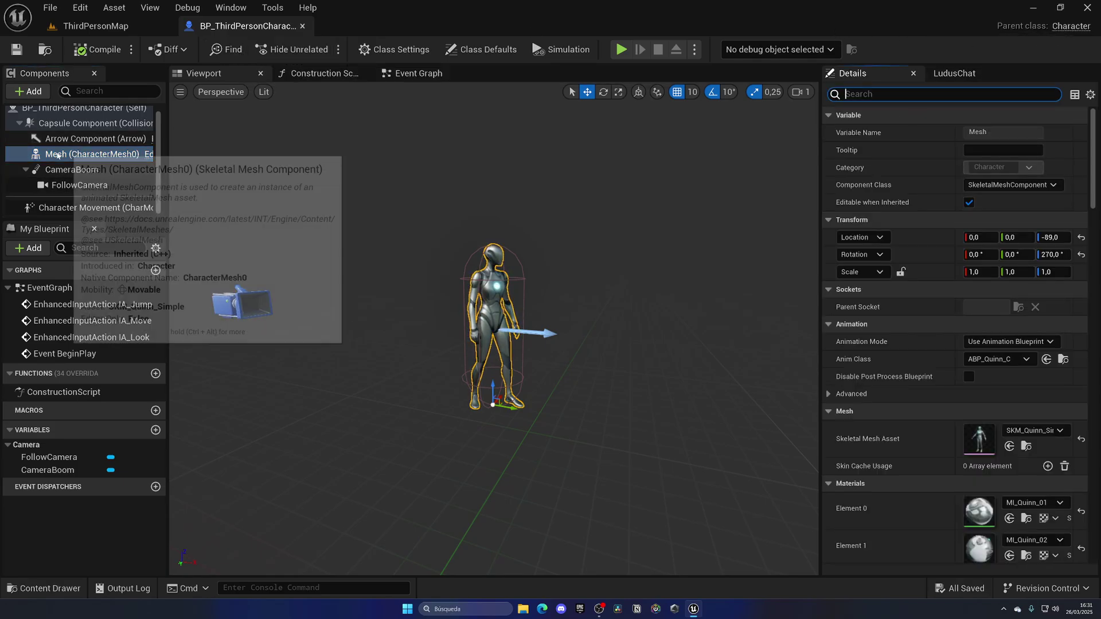
Step: Uncheck Rendering > Visible on the Mesh so only the capsule remains
click(99, 156)
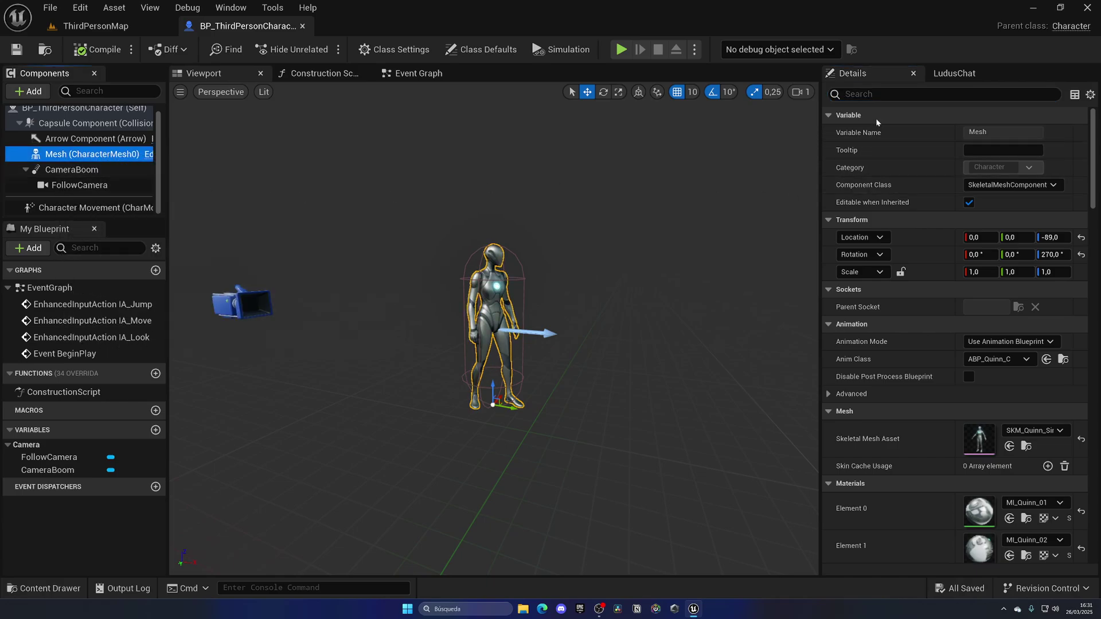
click(882, 94)
text(isi)
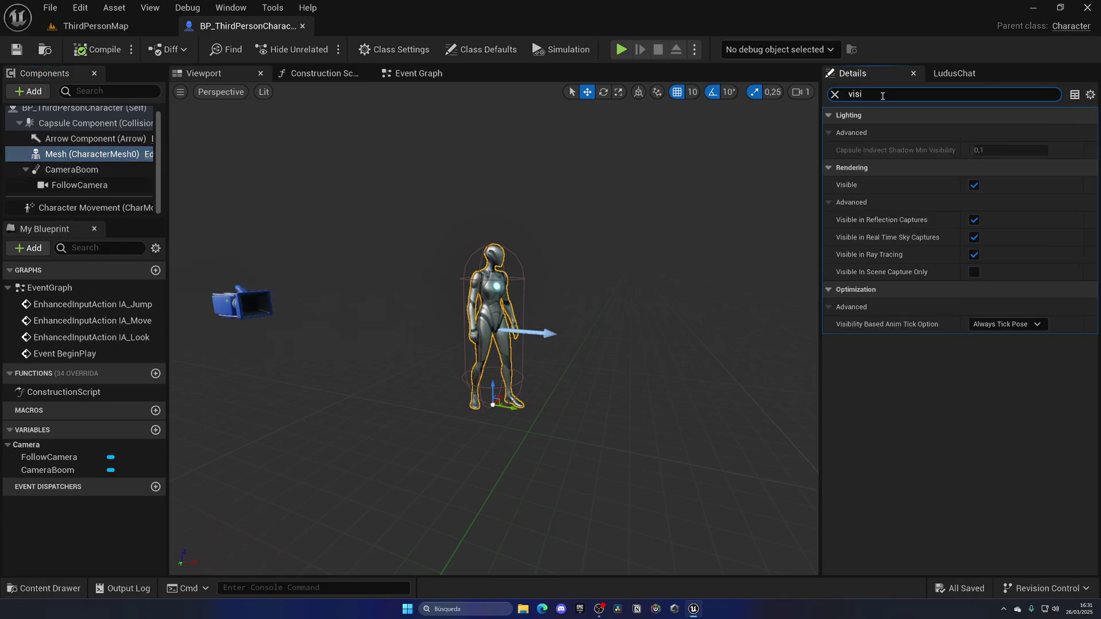
click(974, 185)
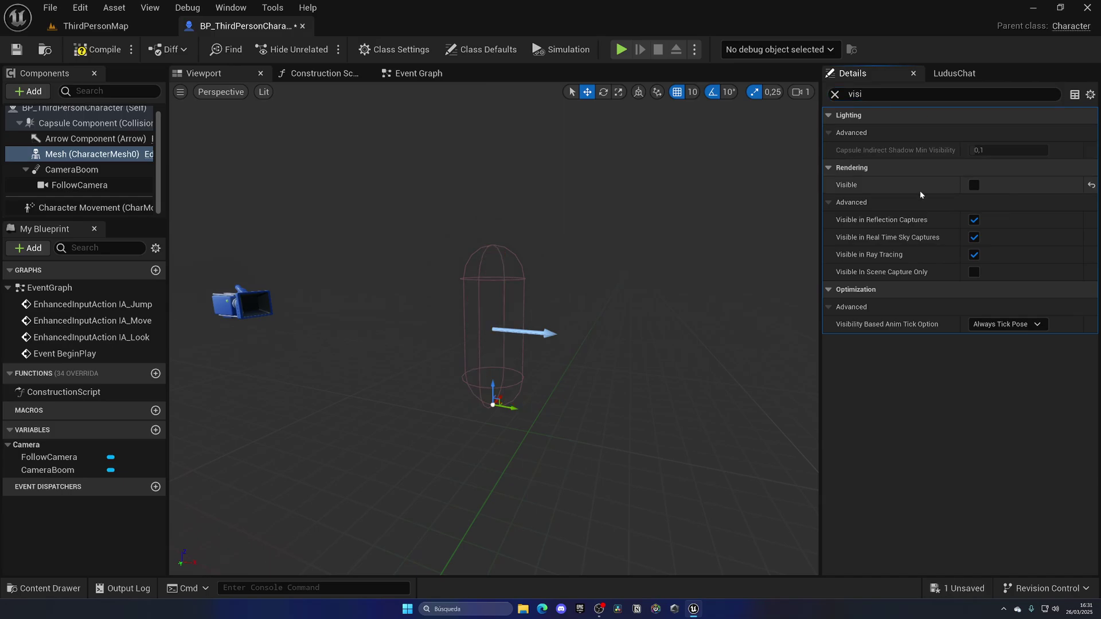
click(835, 94)
Step: Add the drone static mesh as a component of the character named Drone
click(82, 123)
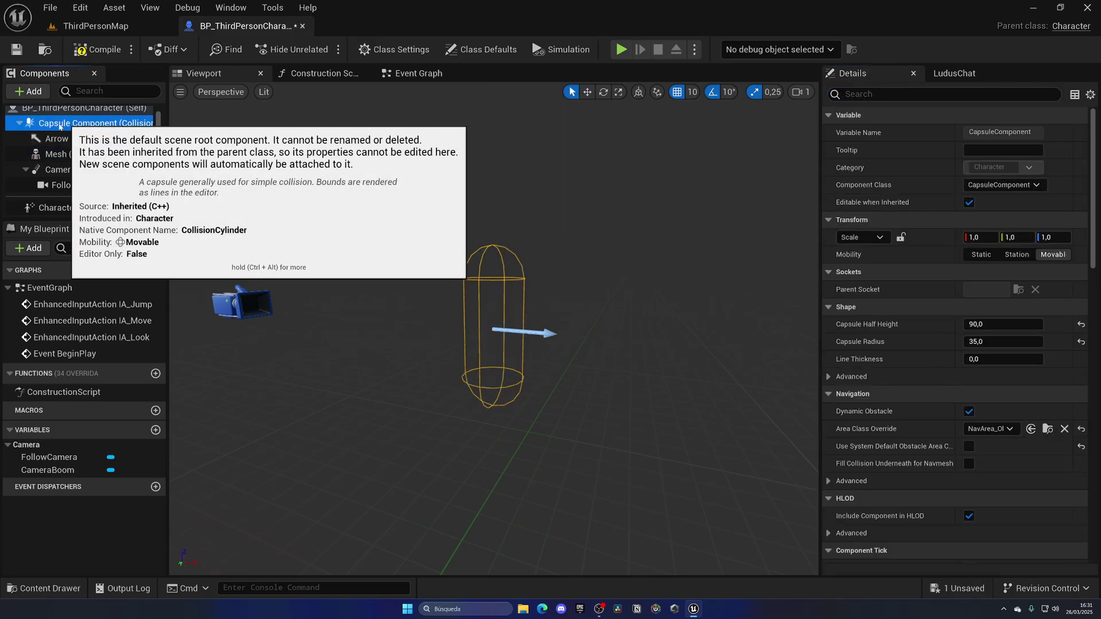
click(78, 109)
click(32, 91)
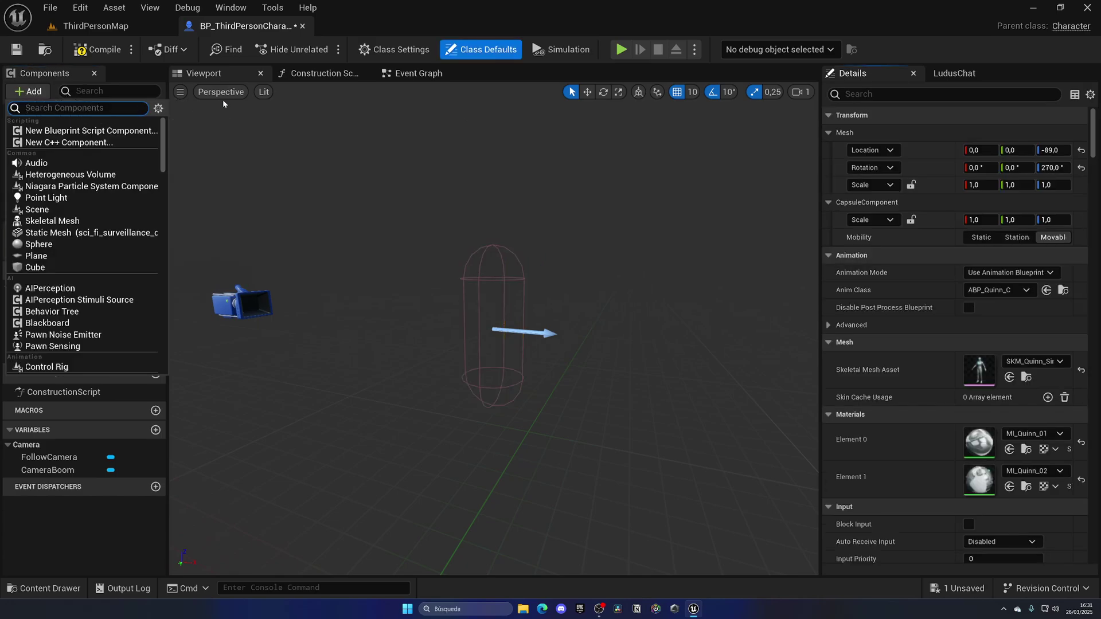
click(87, 233)
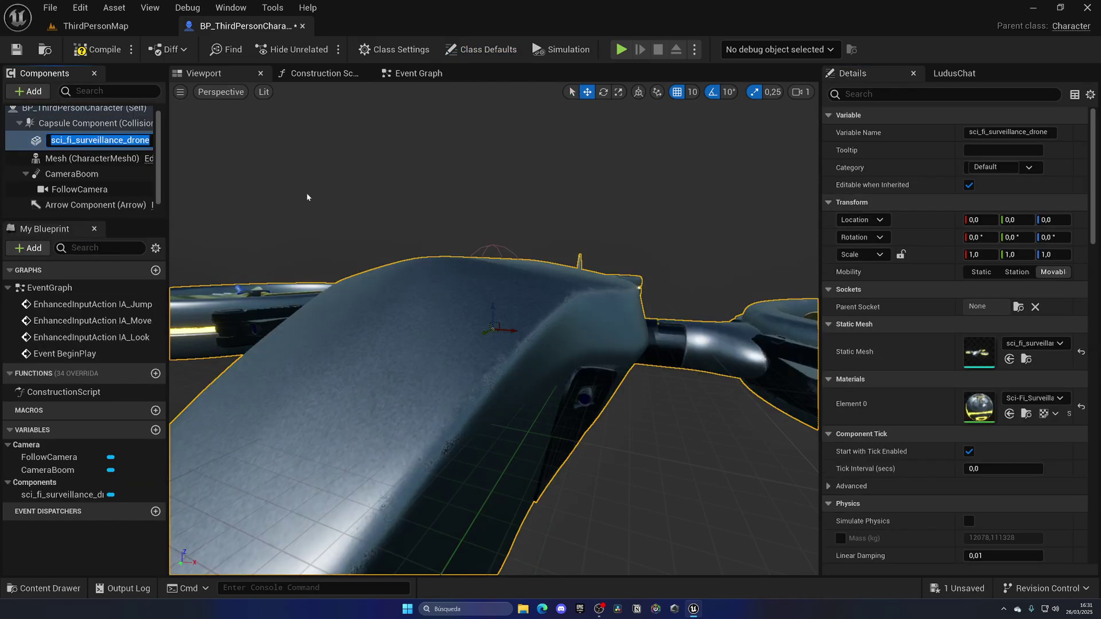
text(Drone)
key(Return)
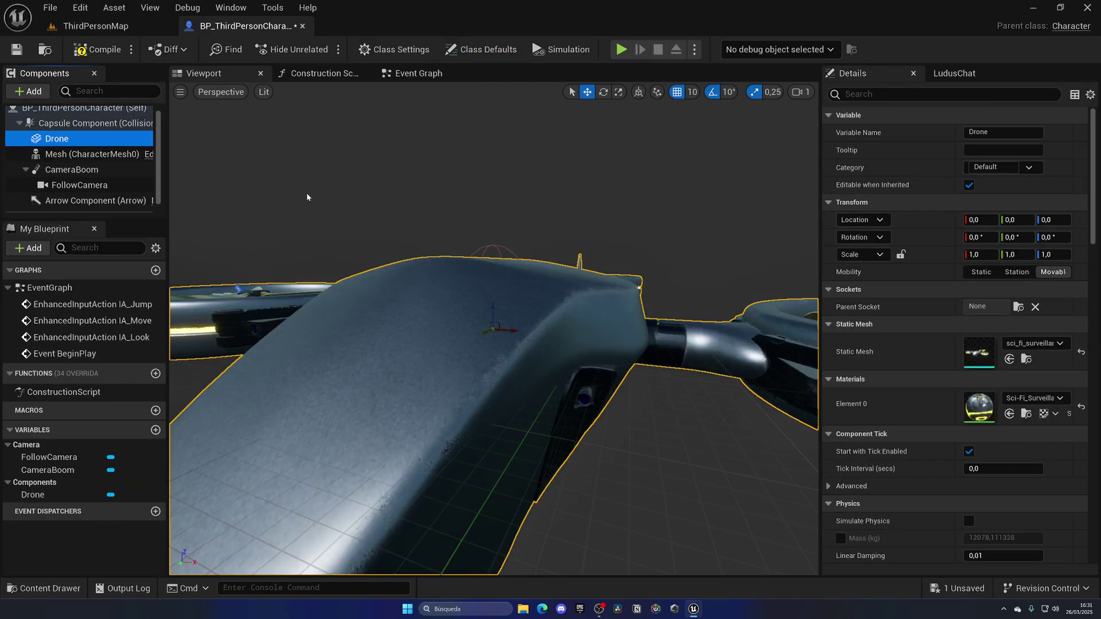
Step: Scale the drone uniformly to 0.2, rotate it -90° and slide it forward of the capsule
click(900, 254)
text(2)
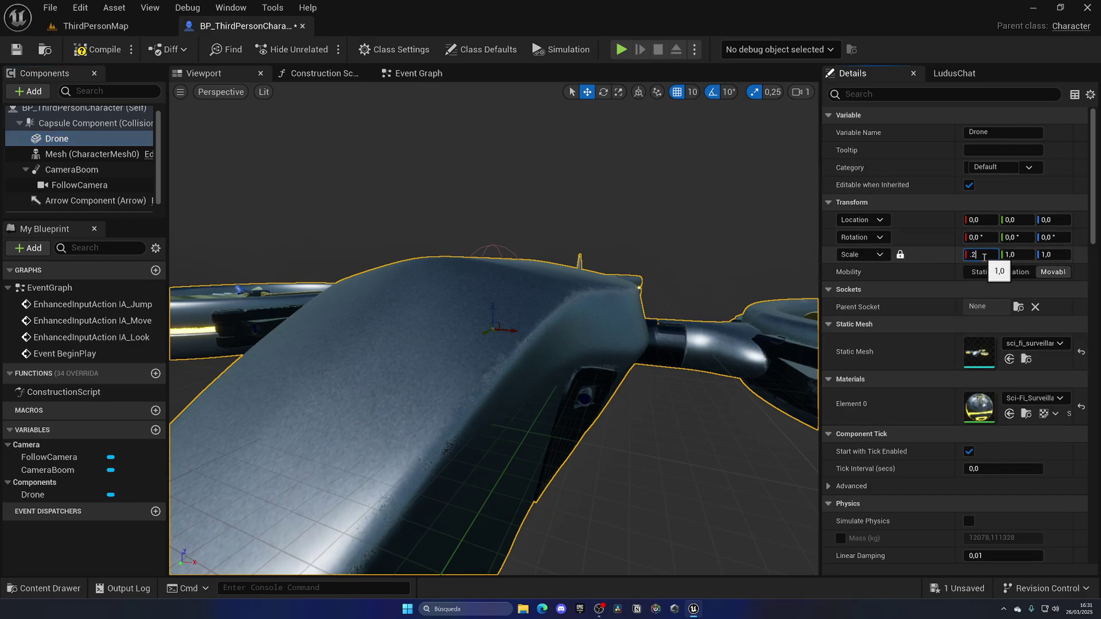
key(Return)
drag(533, 292, 379, 284)
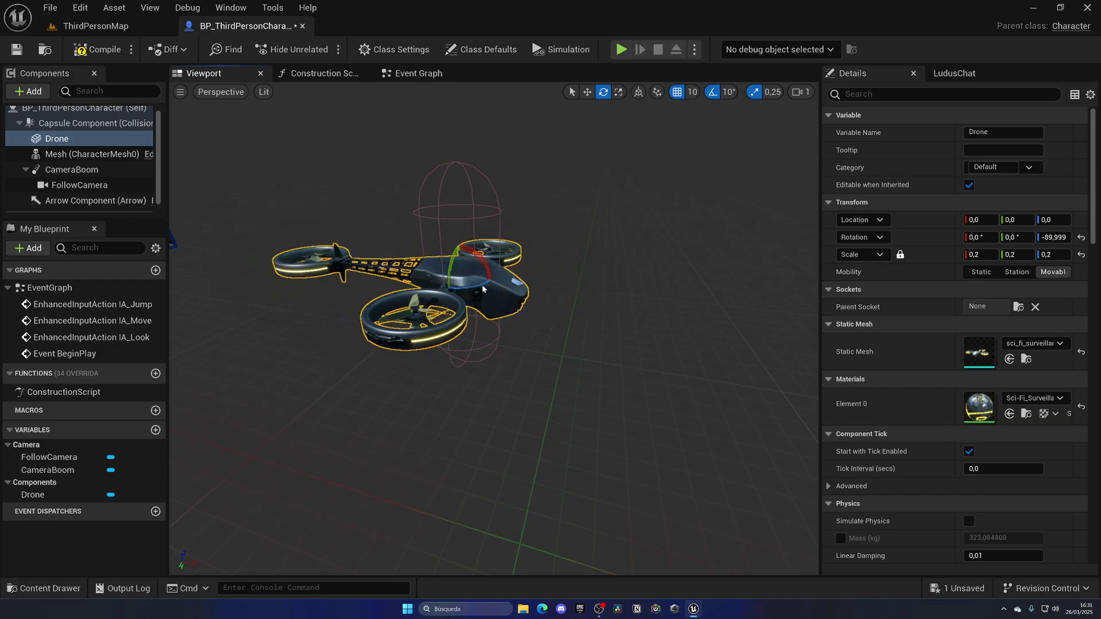
key(w)
mouse_move(526, 273)
mouse_down()
mouse_move(535, 265)
mouse_move(523, 244)
mouse_up()
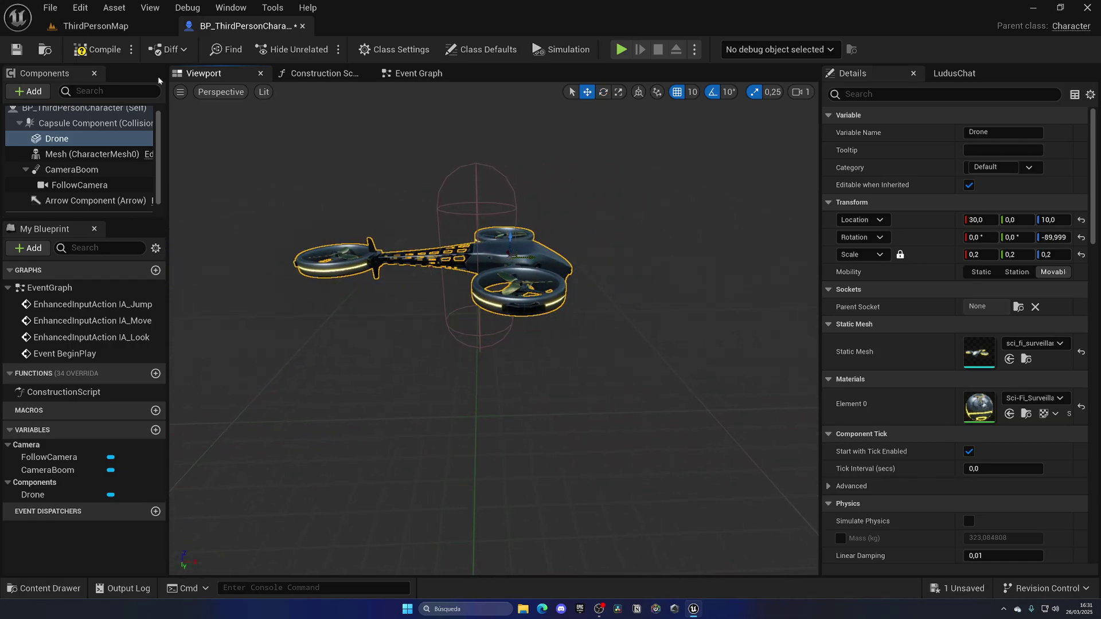
Step: Play the ThirdPersonMap and fly the drone around the playground with WASD and mouse
click(104, 49)
click(96, 27)
click(318, 49)
key(w)
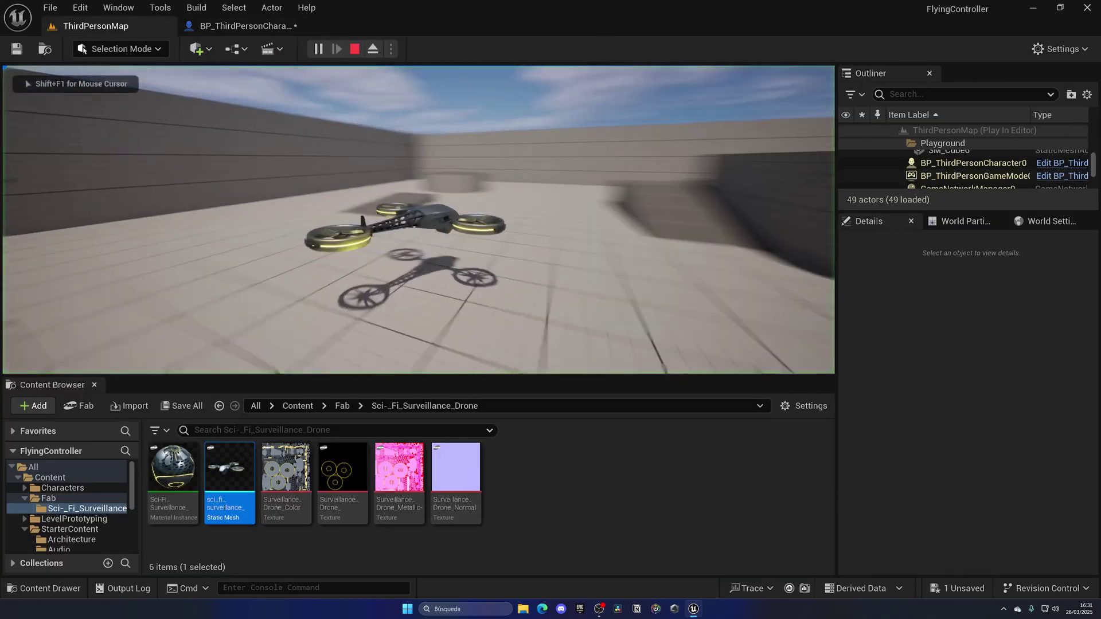
key(w)
key(w)
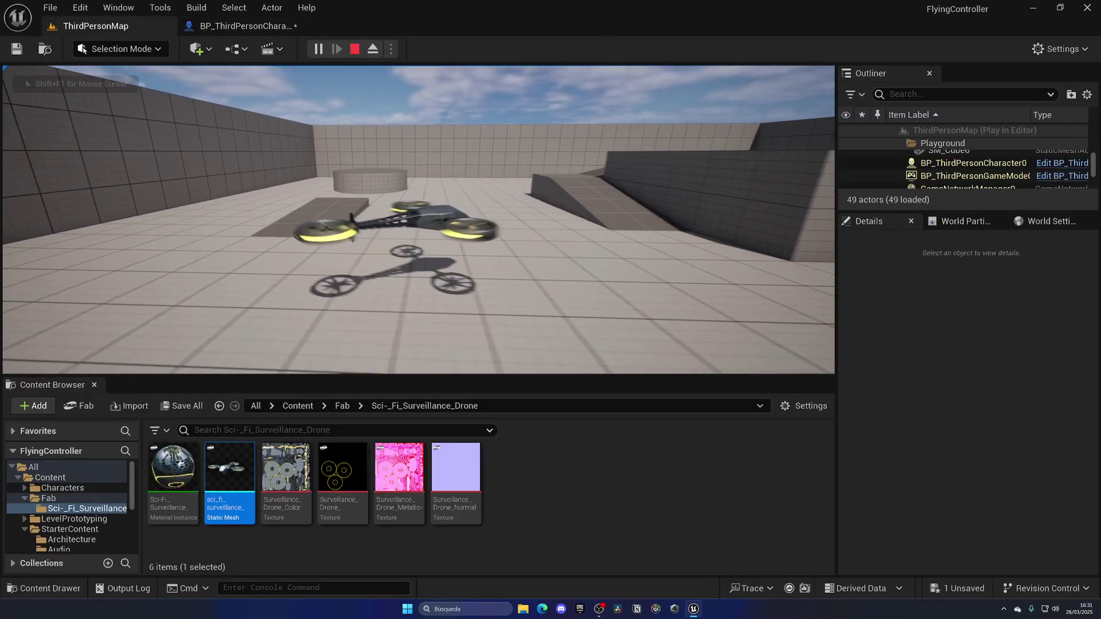
key(w)
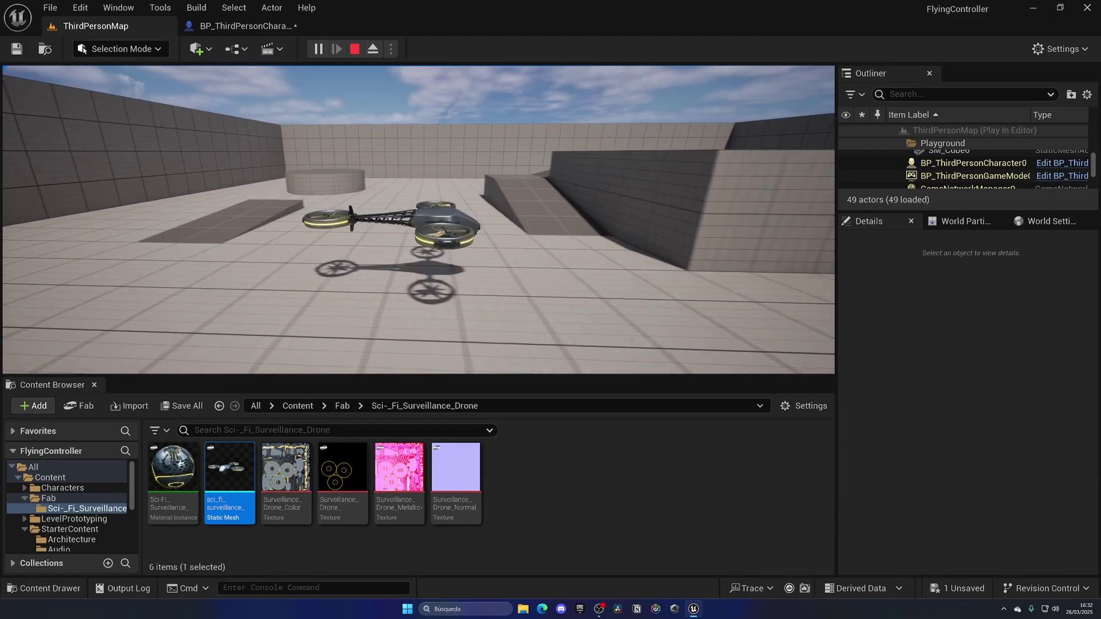
key(w)
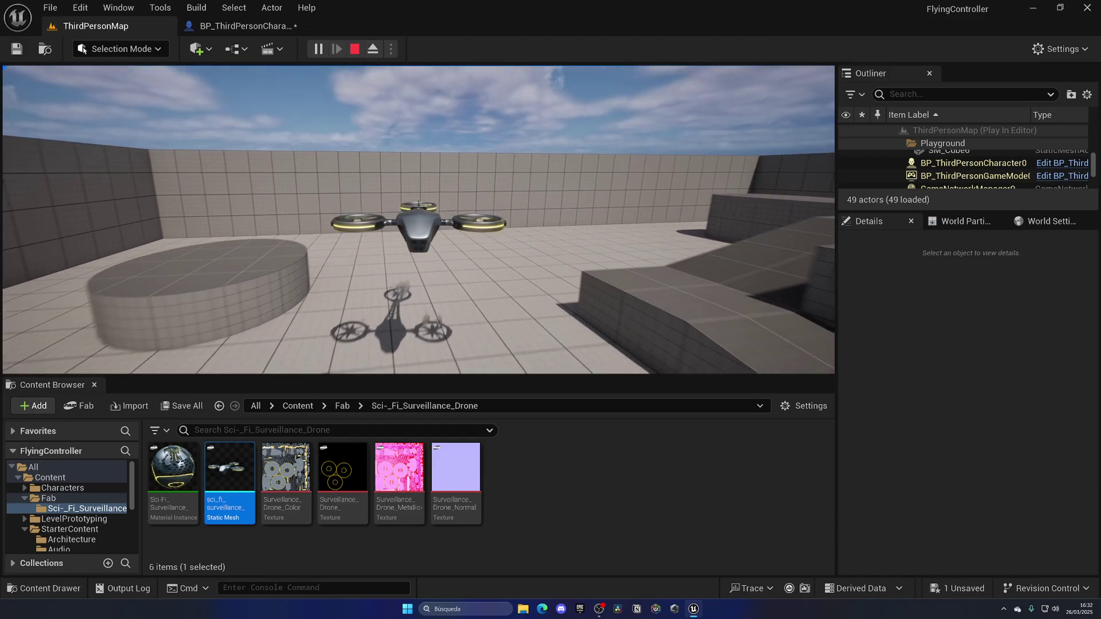
Step: Stop play and browse to ThirdPerson > Input > Actions in the Content Browser
key(Escape)
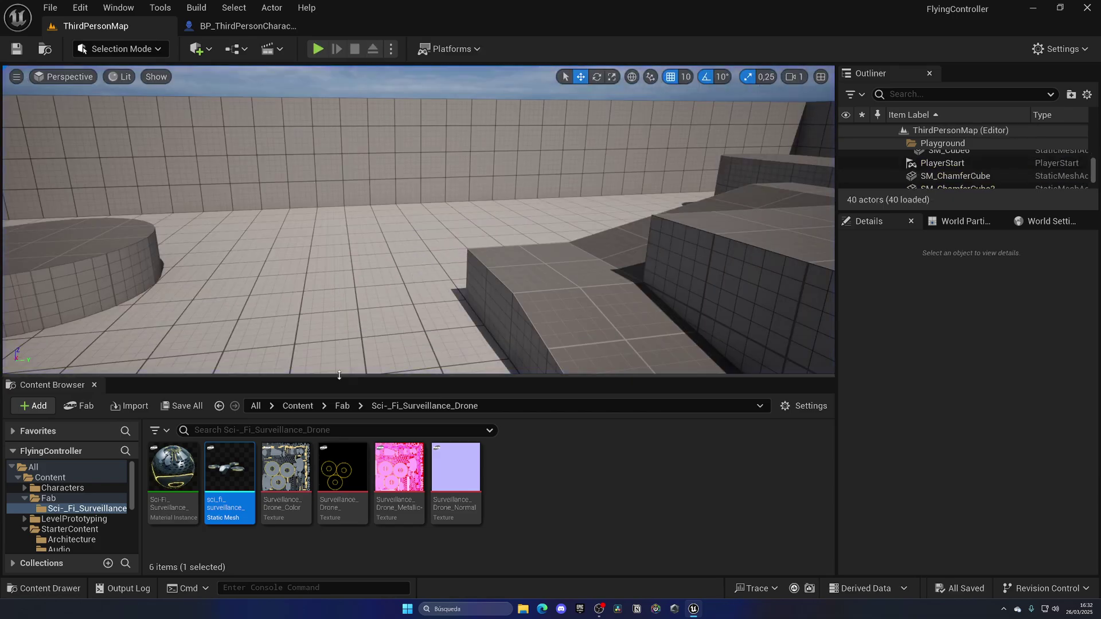
click(51, 477)
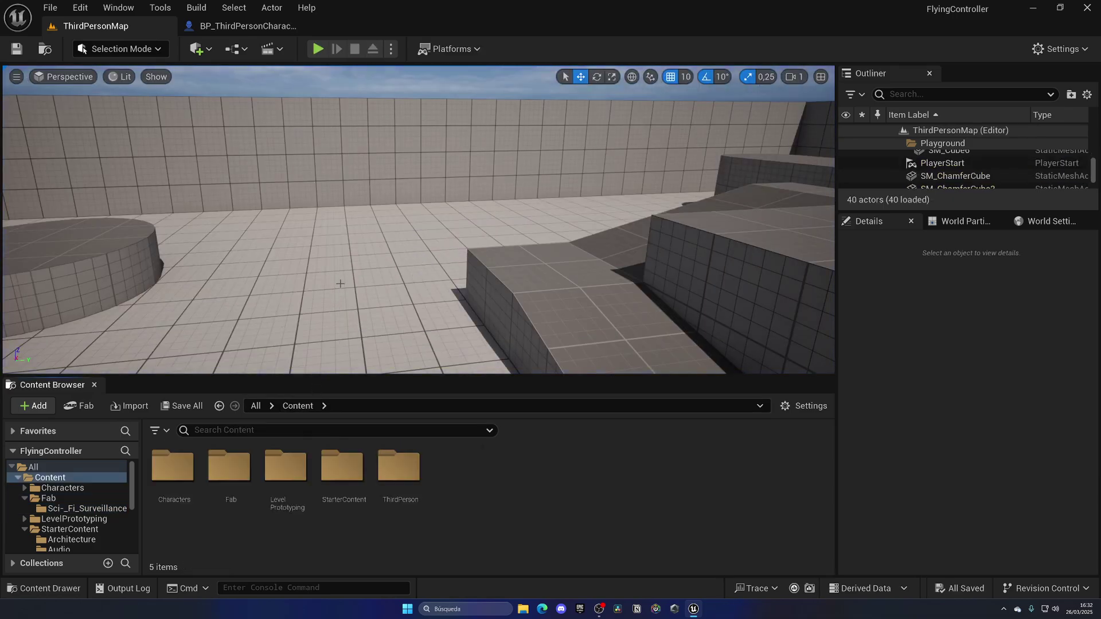
mouse_move(381, 261)
right_down()
mouse_move(516, 217)
mouse_move(443, 258)
right_up()
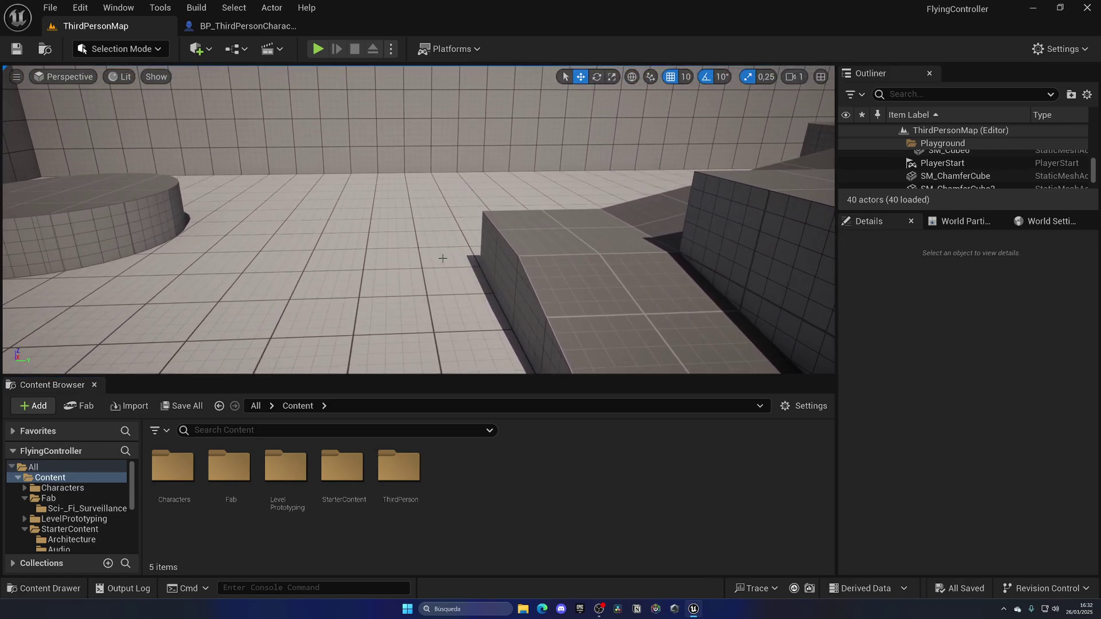
double_click(401, 469)
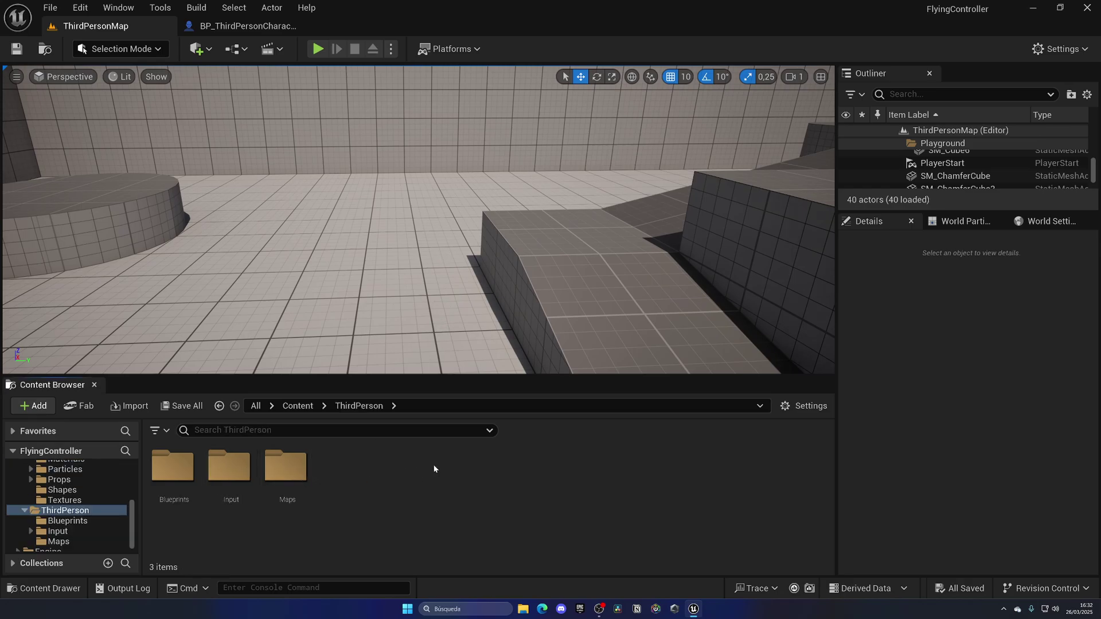
double_click(229, 469)
double_click(177, 471)
Step: Create an Input Action named IA_MoveUpOrDown and save it
right_click(382, 489)
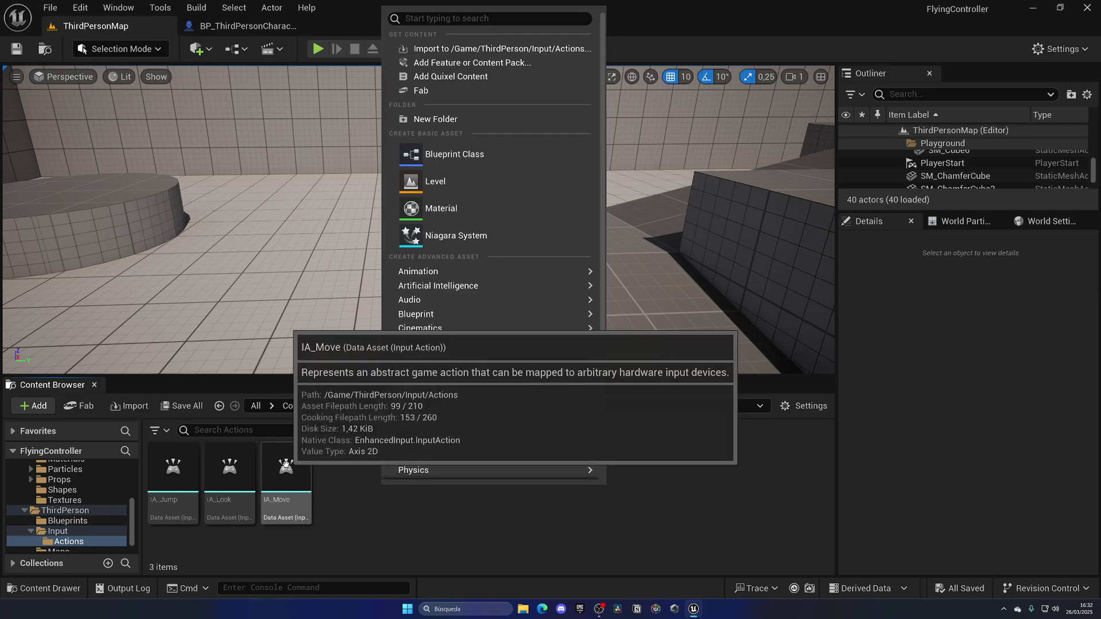
click(687, 464)
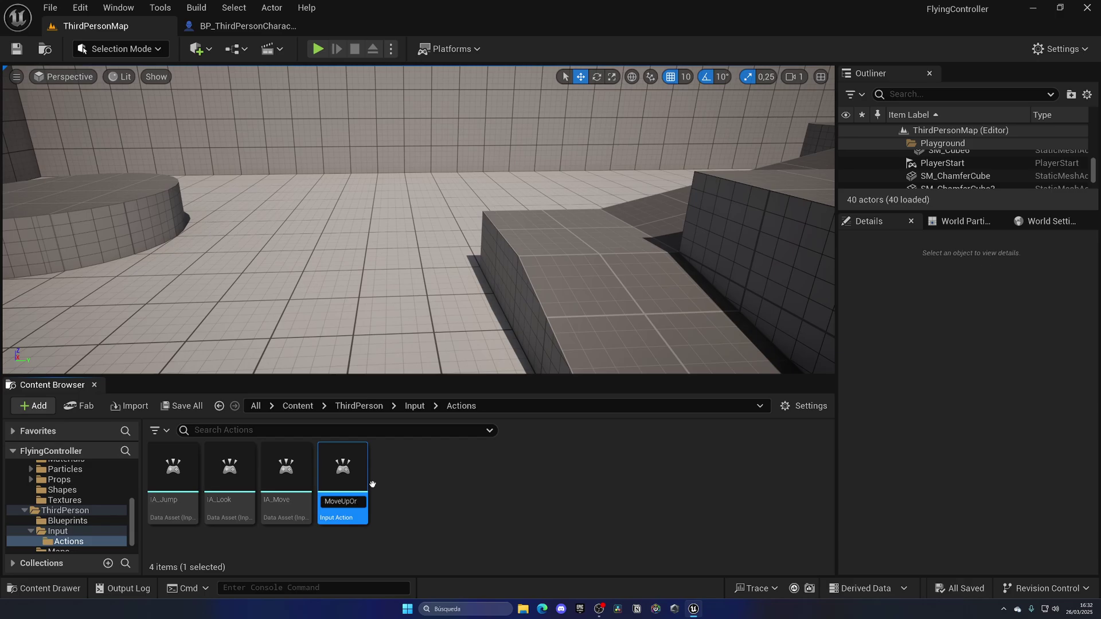
key(Return)
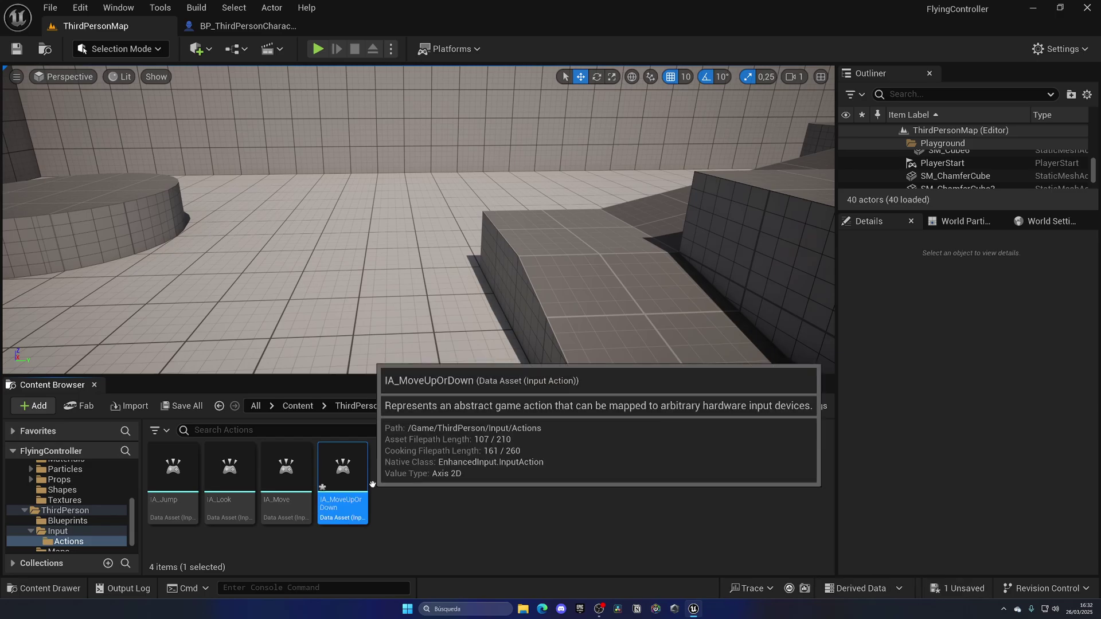
double_click(343, 481)
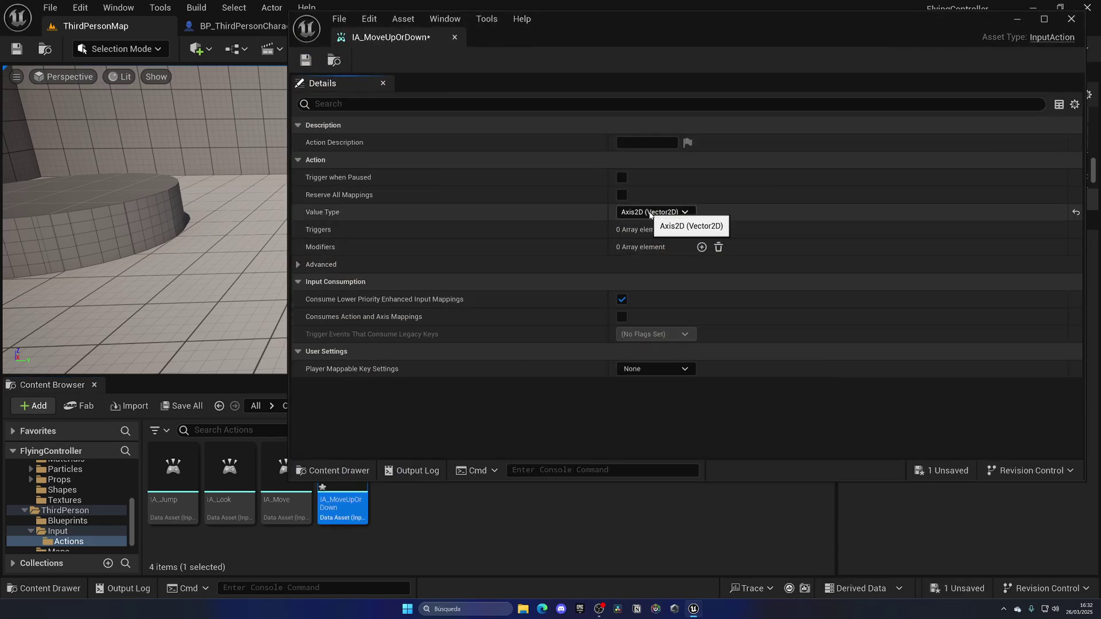
click(305, 61)
click(455, 37)
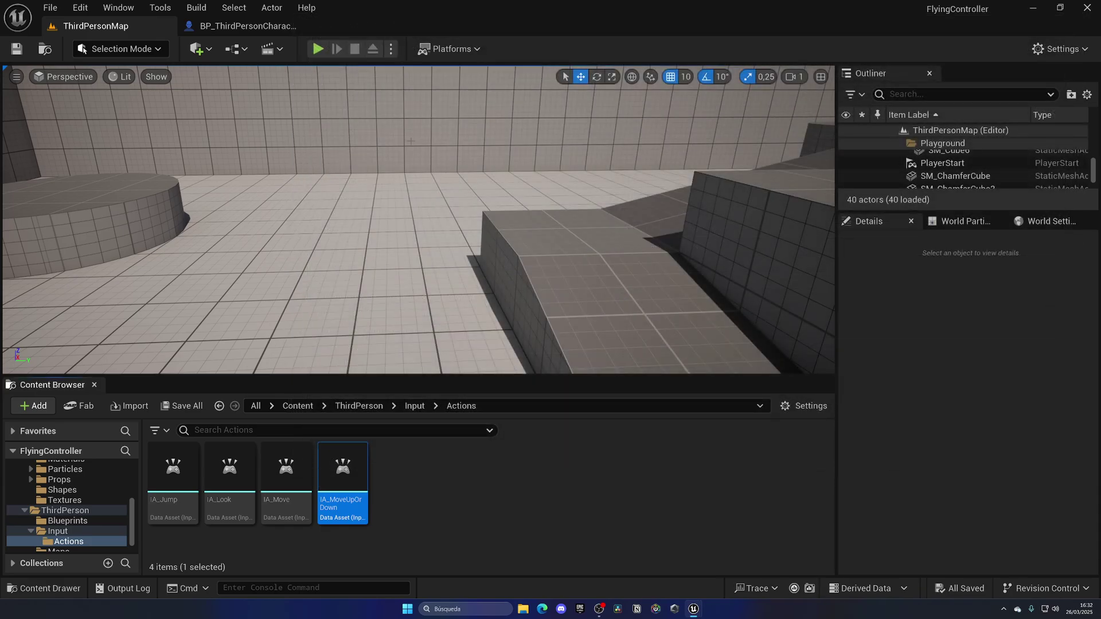
Step: Go up to the Input folder and open the IMC_Default mapping context
click(414, 405)
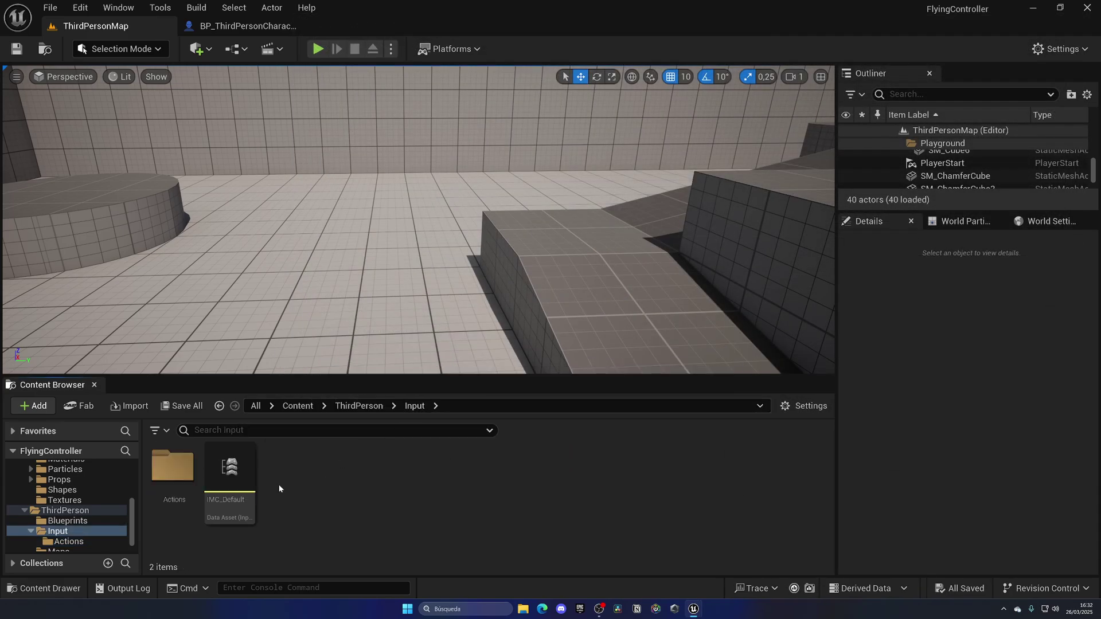
double_click(230, 473)
Step: Add a new IMC_Default mapping assigned to IA_MoveUpOrDown
drag(374, 36, 361, 26)
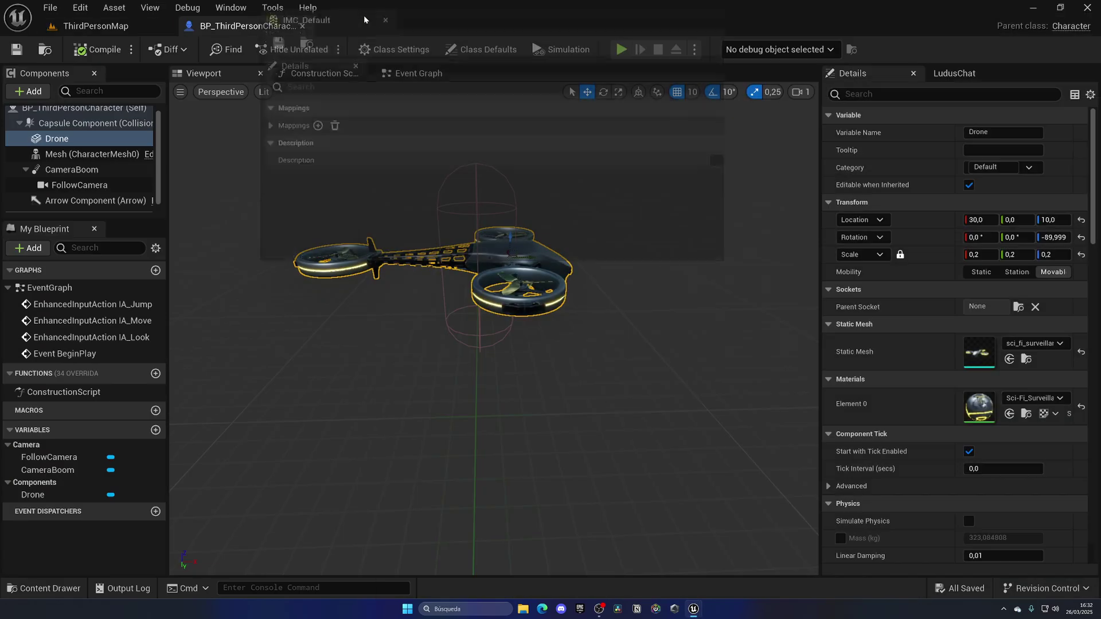
click(20, 131)
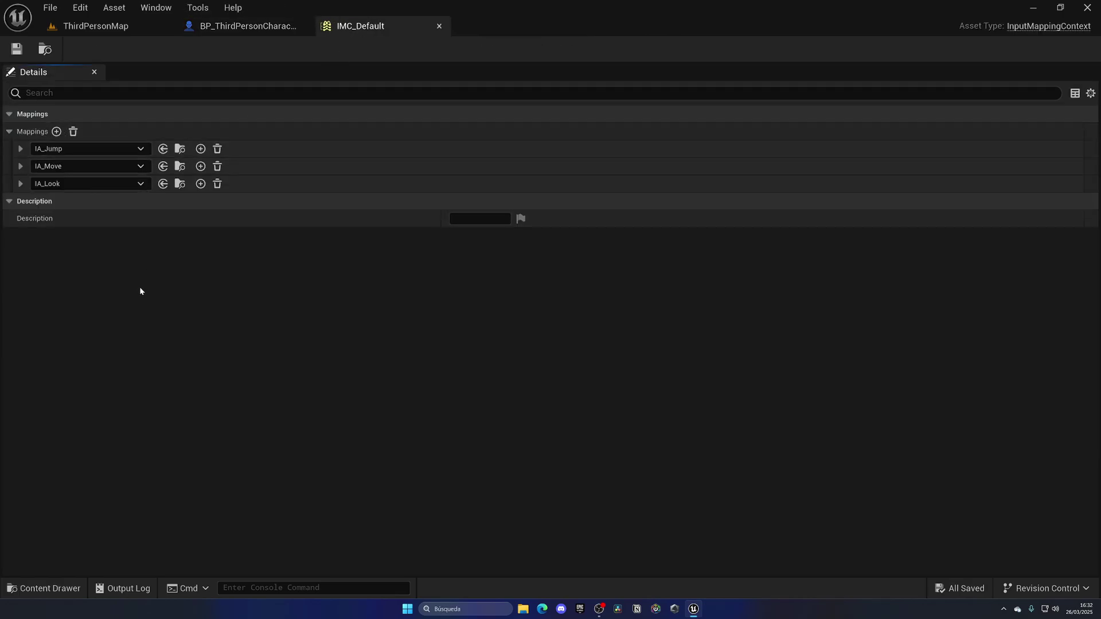
click(55, 132)
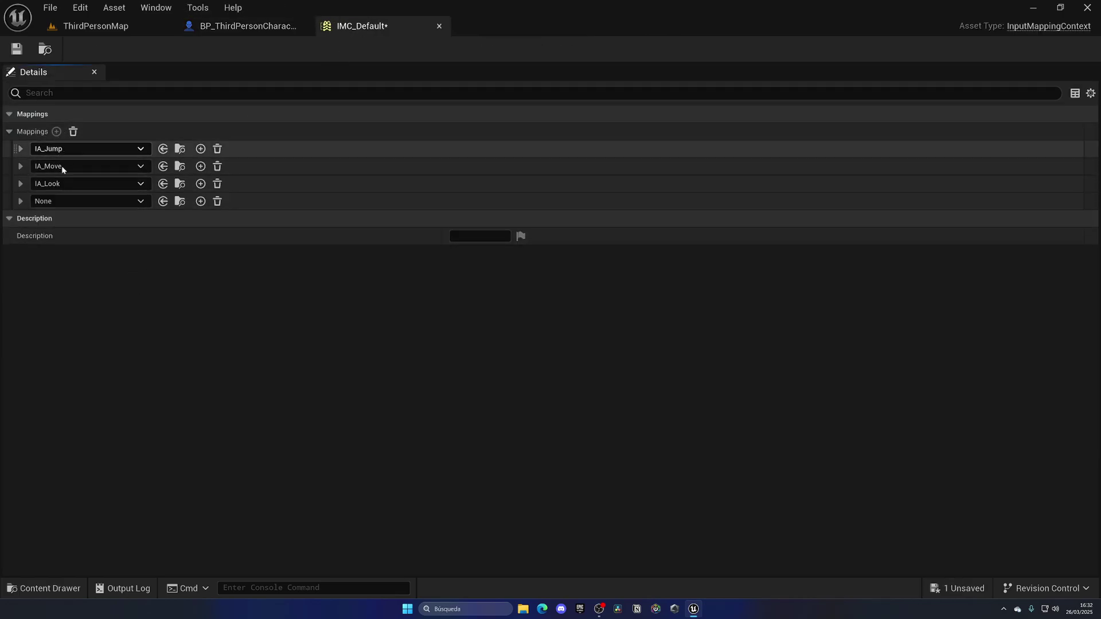
click(57, 201)
scroll(120, 431, down, 2)
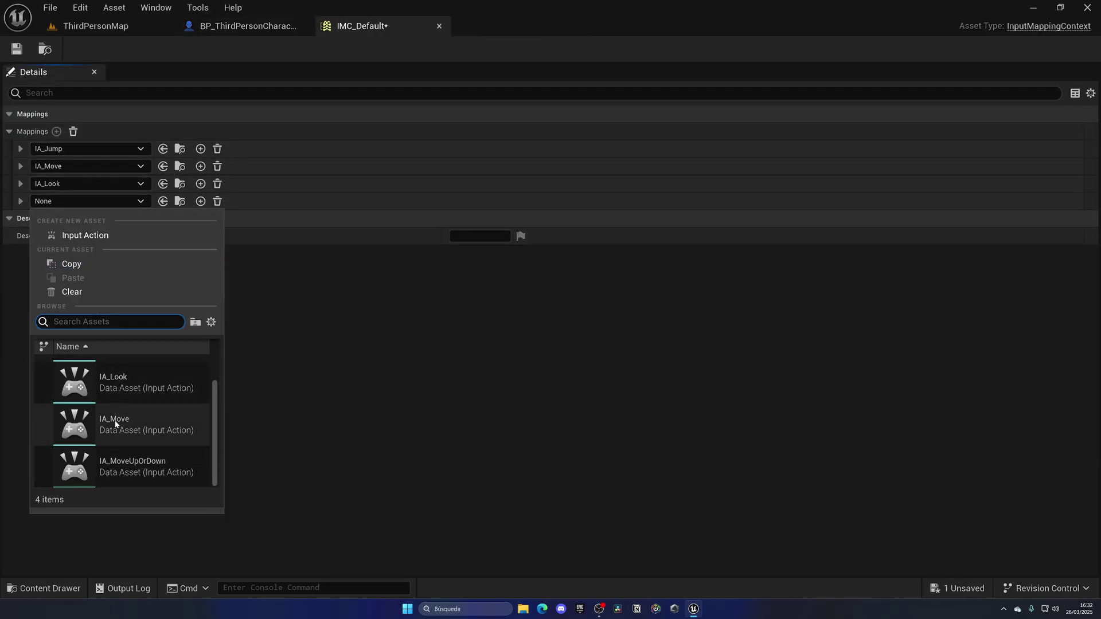
click(121, 468)
click(20, 200)
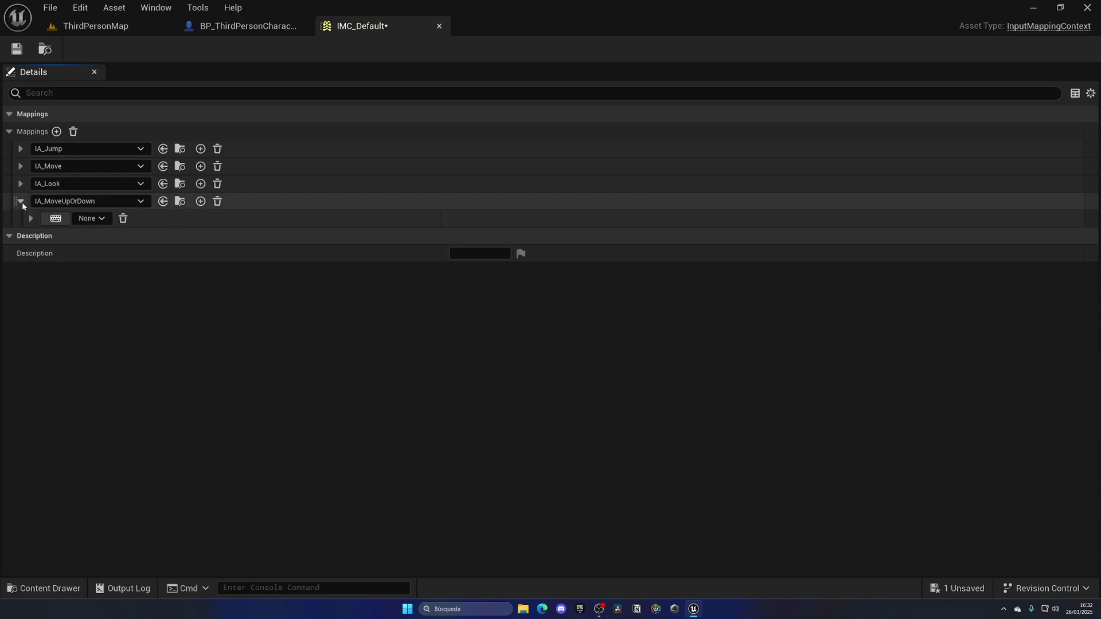
click(20, 166)
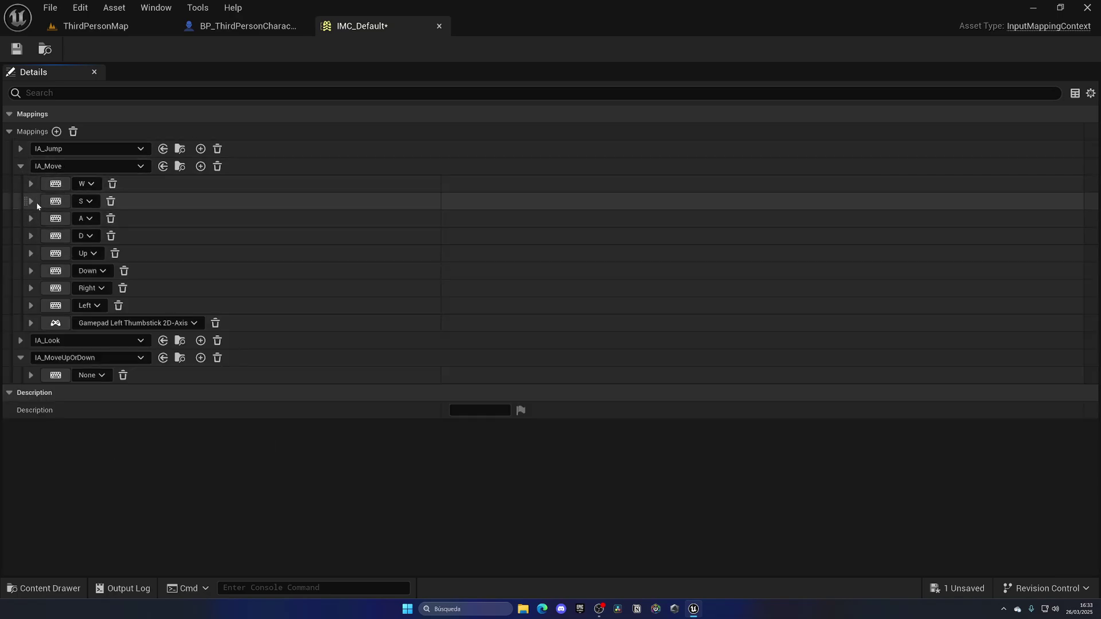
click(21, 166)
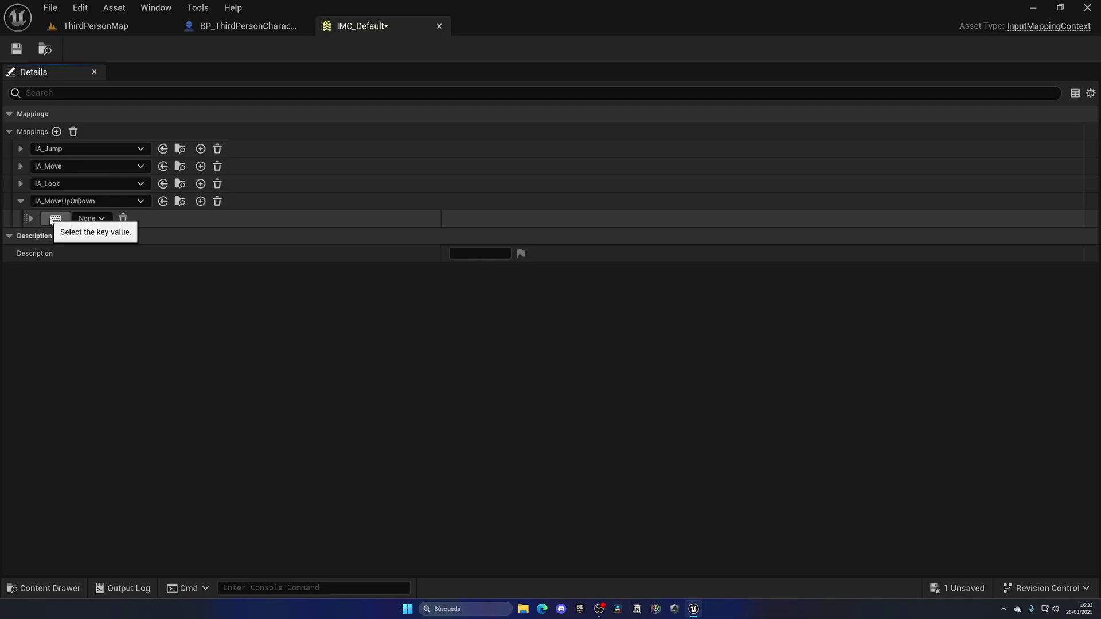
Step: Bind IA_MoveUpOrDown to Space Bar and a second binding to Left Ctrl
key(space)
click(201, 200)
click(56, 305)
key(ctrl)
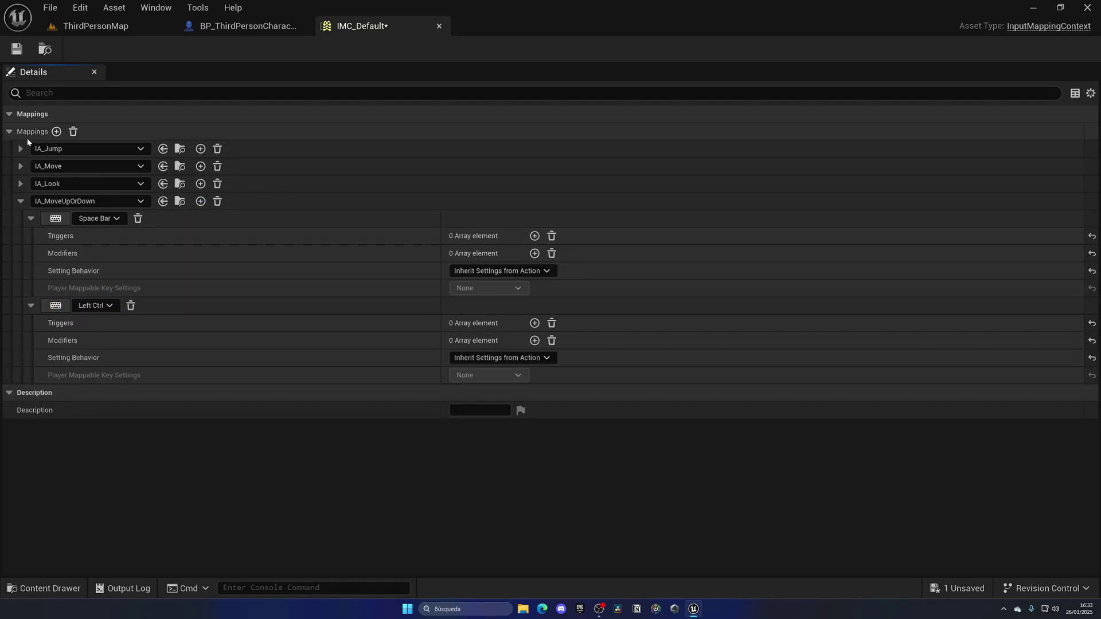
Step: Inspect IA_Move's W and S bindings to see their swizzle and negate modifiers
click(20, 166)
click(30, 183)
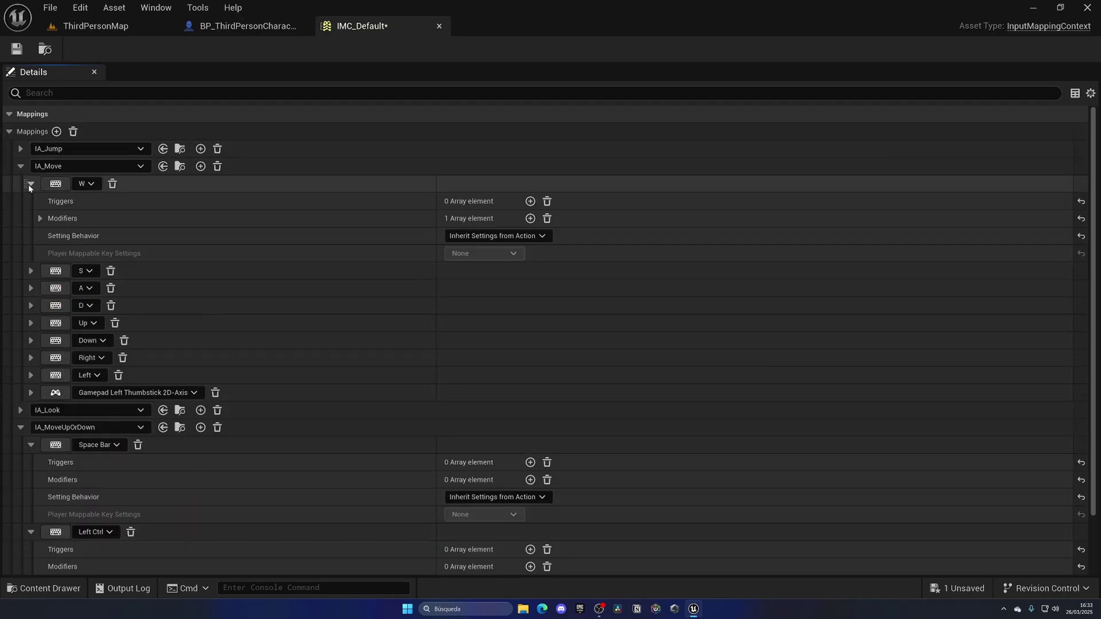
click(40, 219)
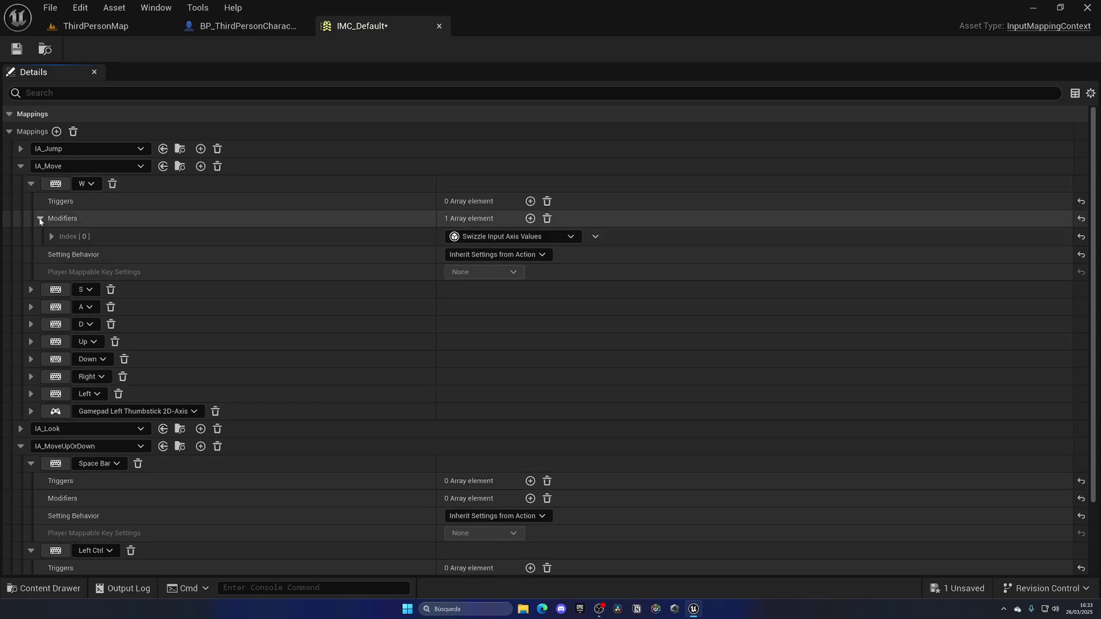
click(51, 236)
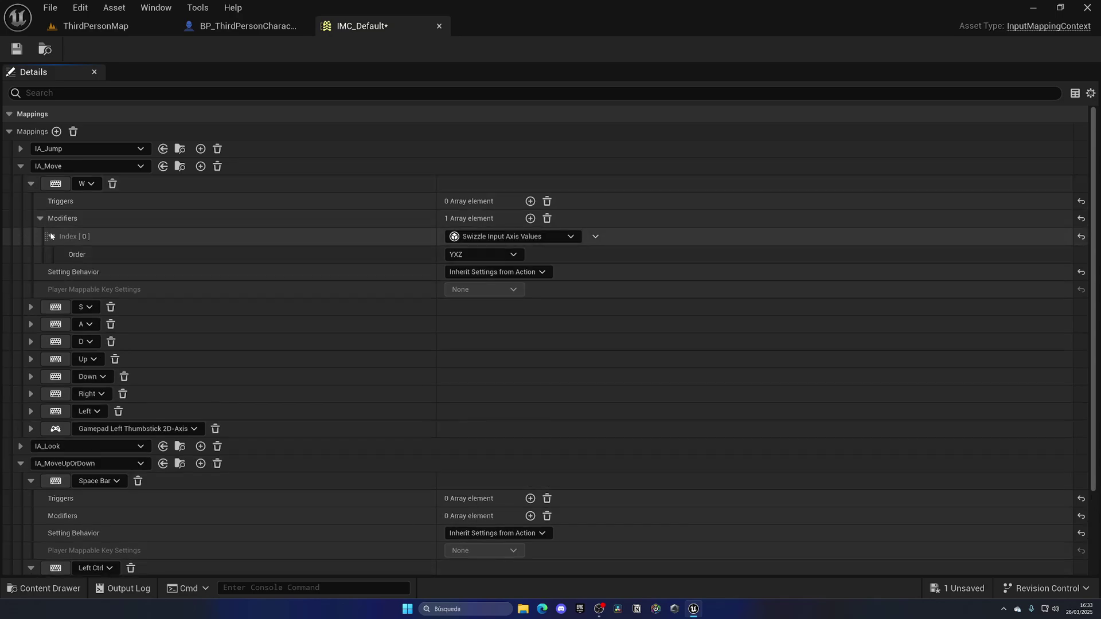
click(30, 306)
click(40, 341)
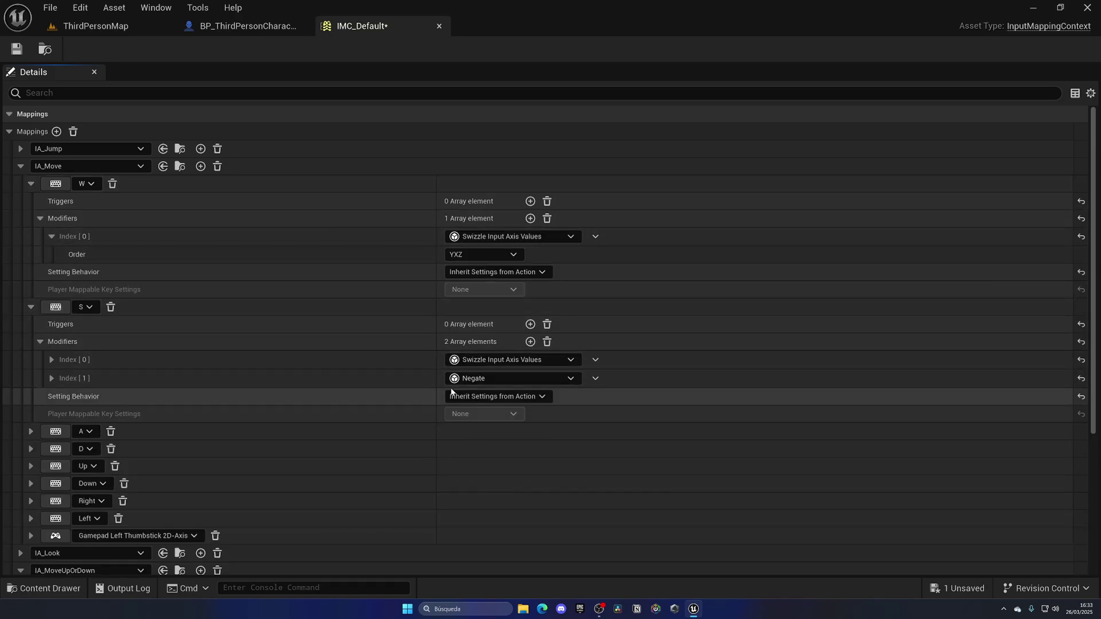
scroll(430, 378, down, 5)
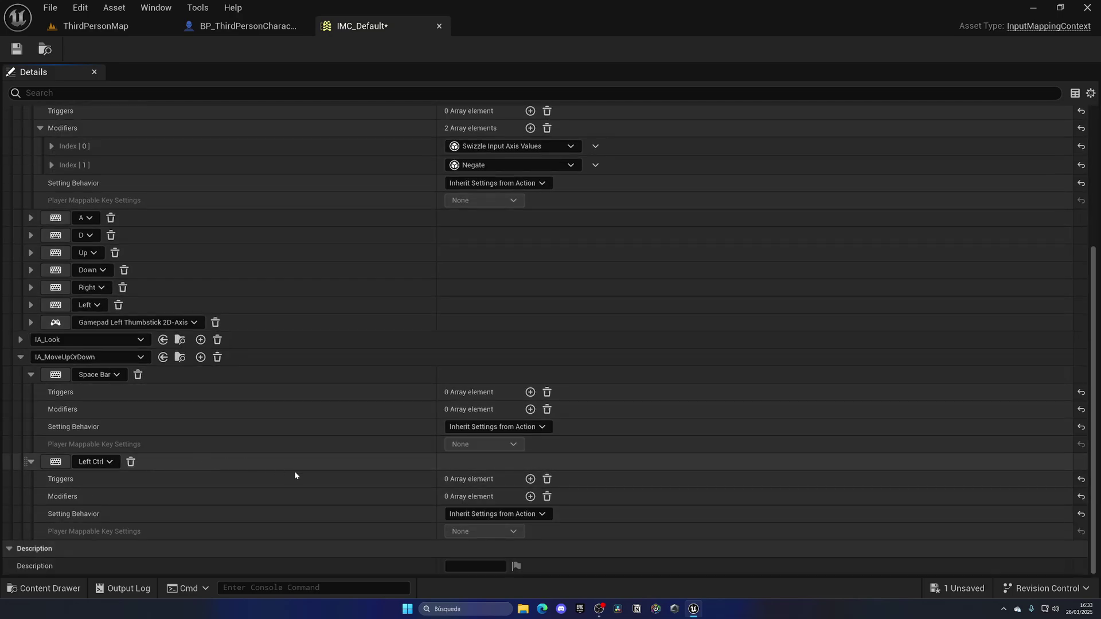
Step: Add a Negate modifier to the Left Ctrl binding and save the mapping context
click(531, 496)
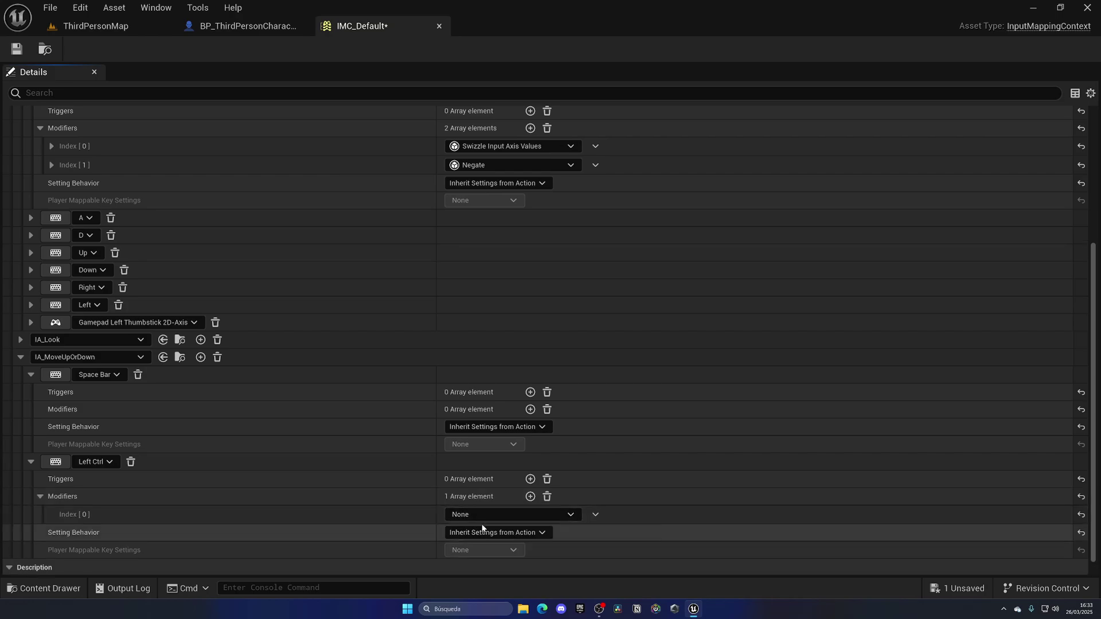
click(485, 514)
click(483, 373)
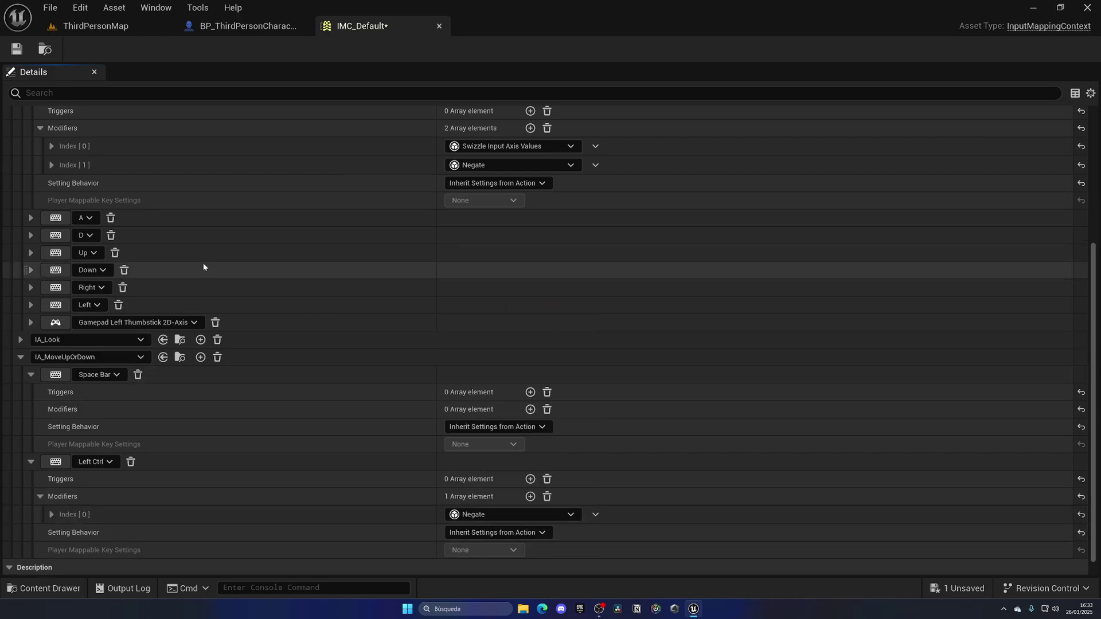
click(16, 50)
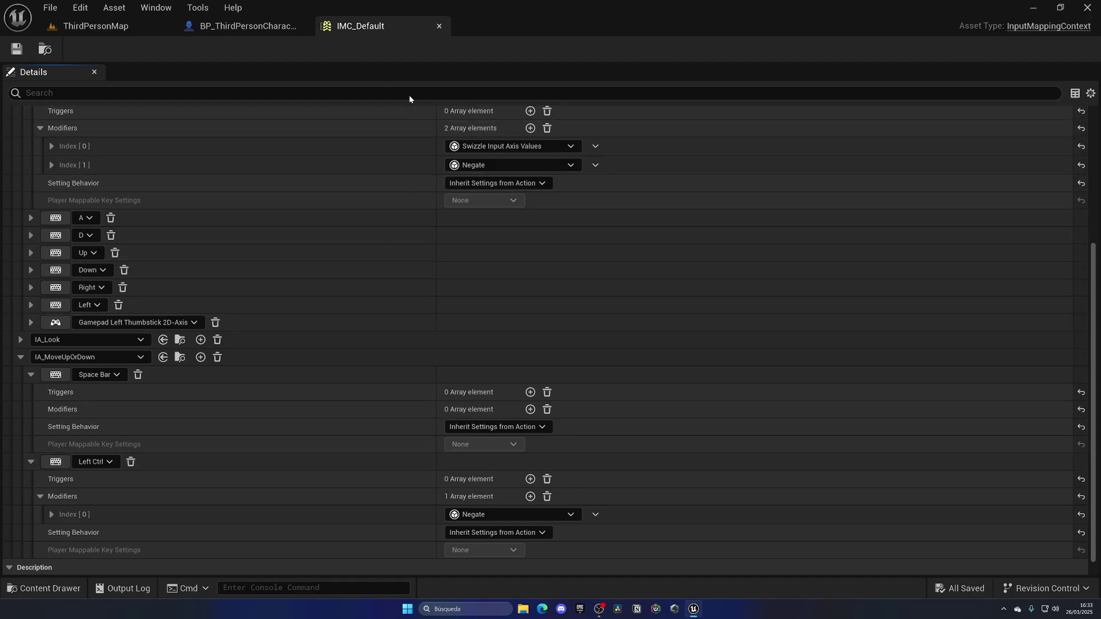
Step: Open the character's Event Graph and move the Jump Input group down to make room
click(248, 26)
click(418, 73)
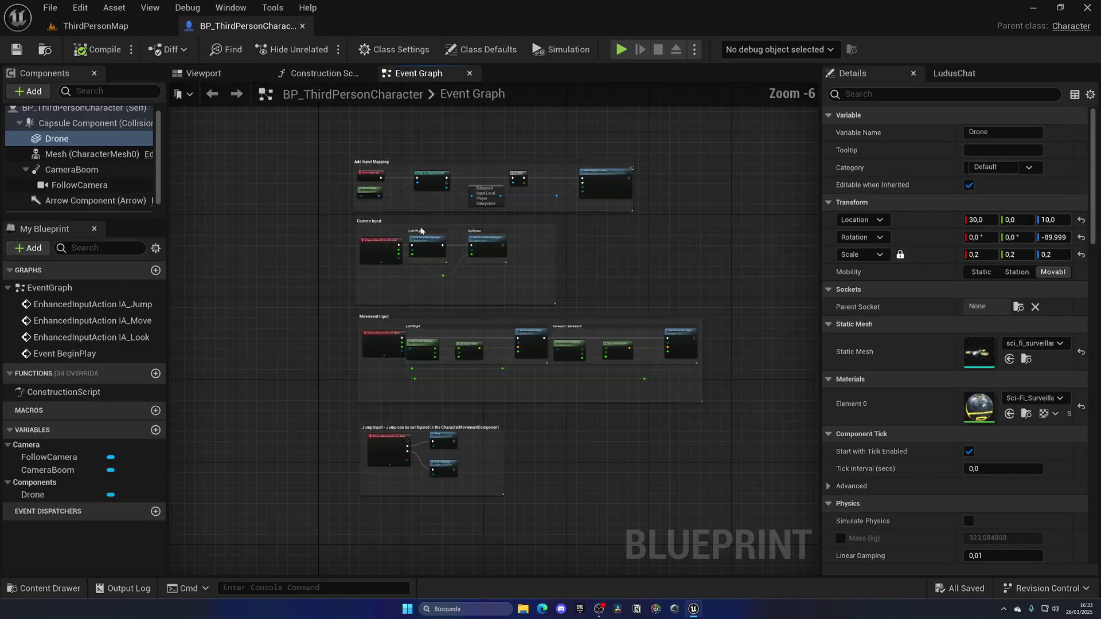
scroll(339, 219, up, 3)
scroll(342, 260, up, 2)
click(341, 260)
right_drag(353, 361, 355, 224)
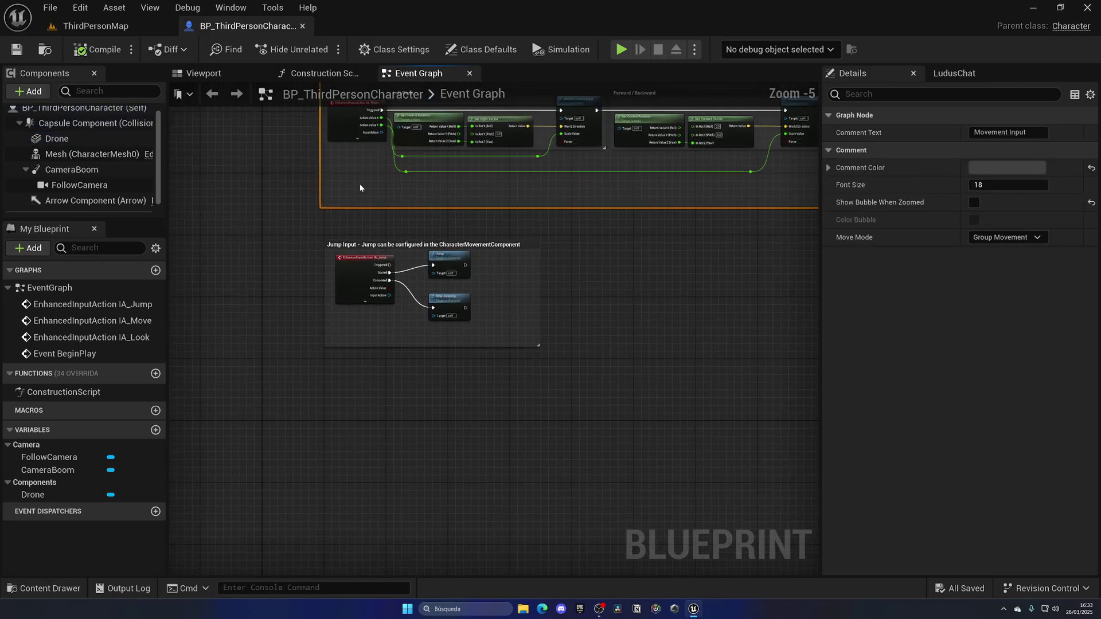
click(354, 345)
drag(353, 344, 355, 489)
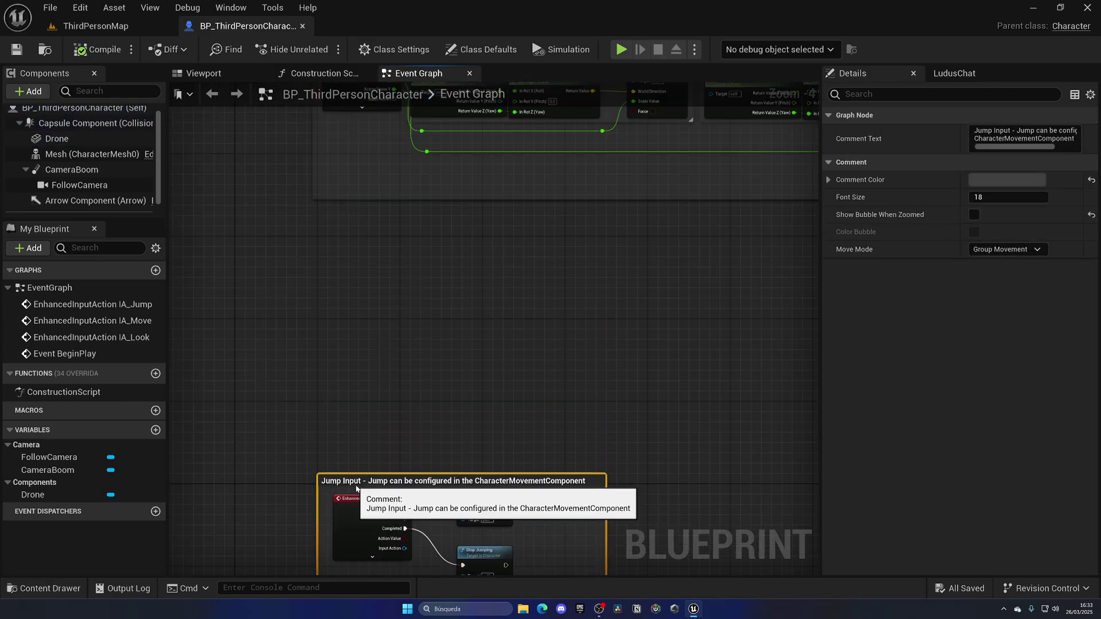
click(386, 265)
right_drag(386, 265, 301, 446)
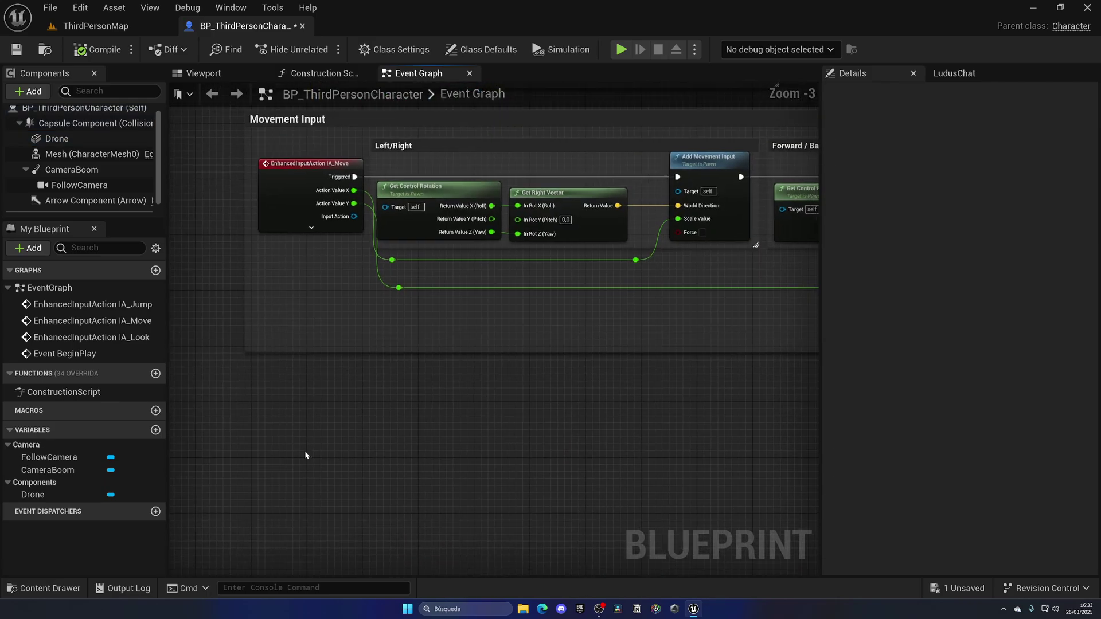
Step: Add an EnhancedInputAction IA_MoveUpOrDown event node below Movement Input
right_click(287, 427)
text(ia_up)
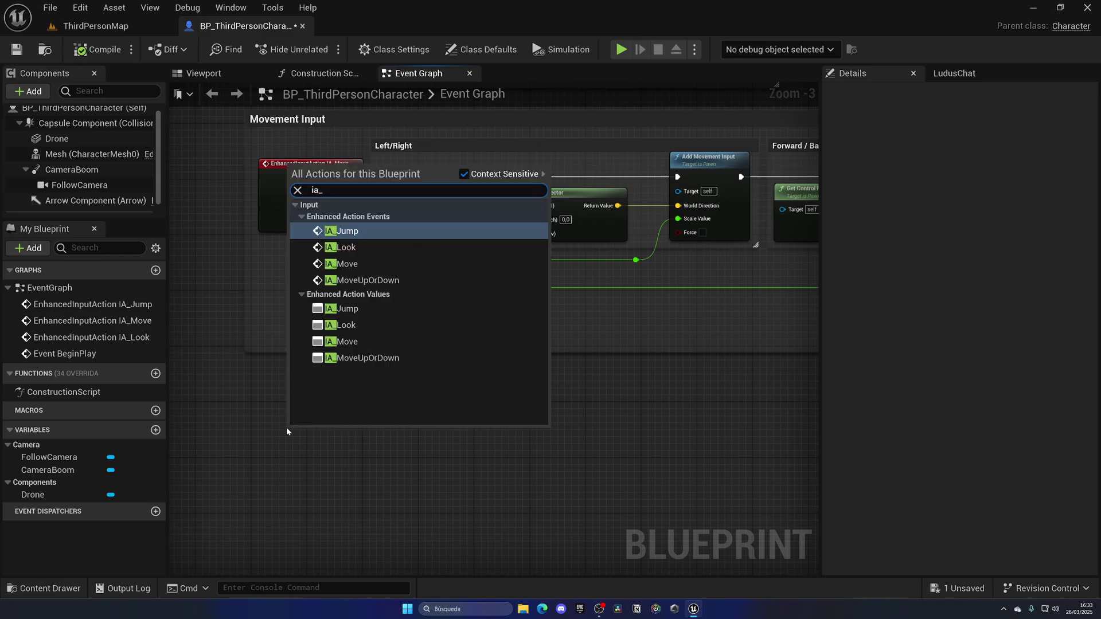
key(BackSpace)
key(BackSpace)
text(move)
key(Return)
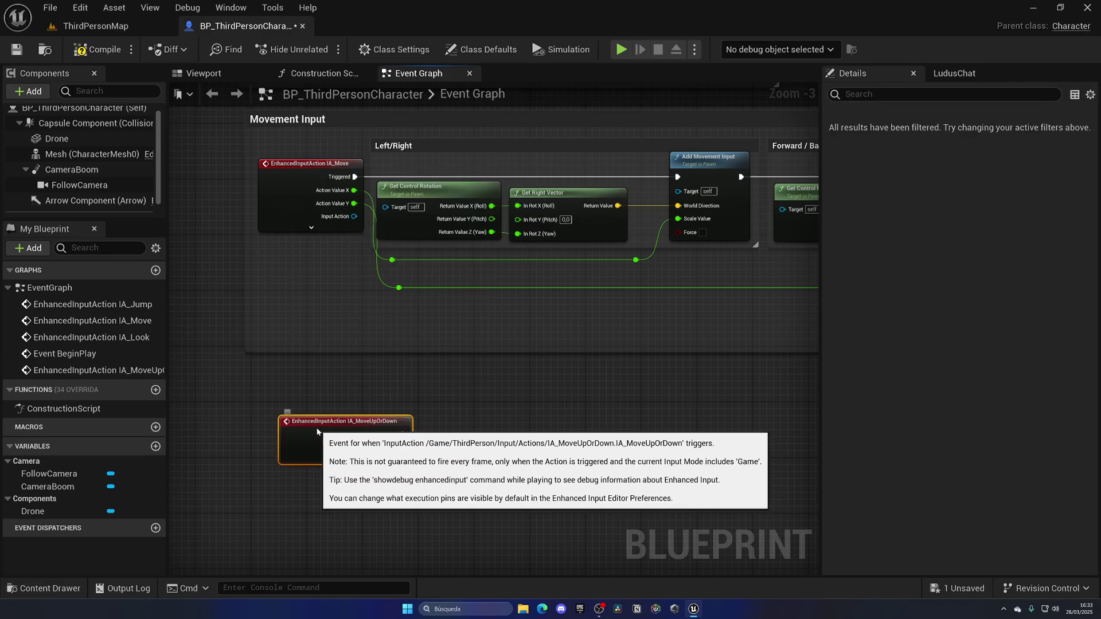
drag(311, 424, 299, 449)
click(317, 446)
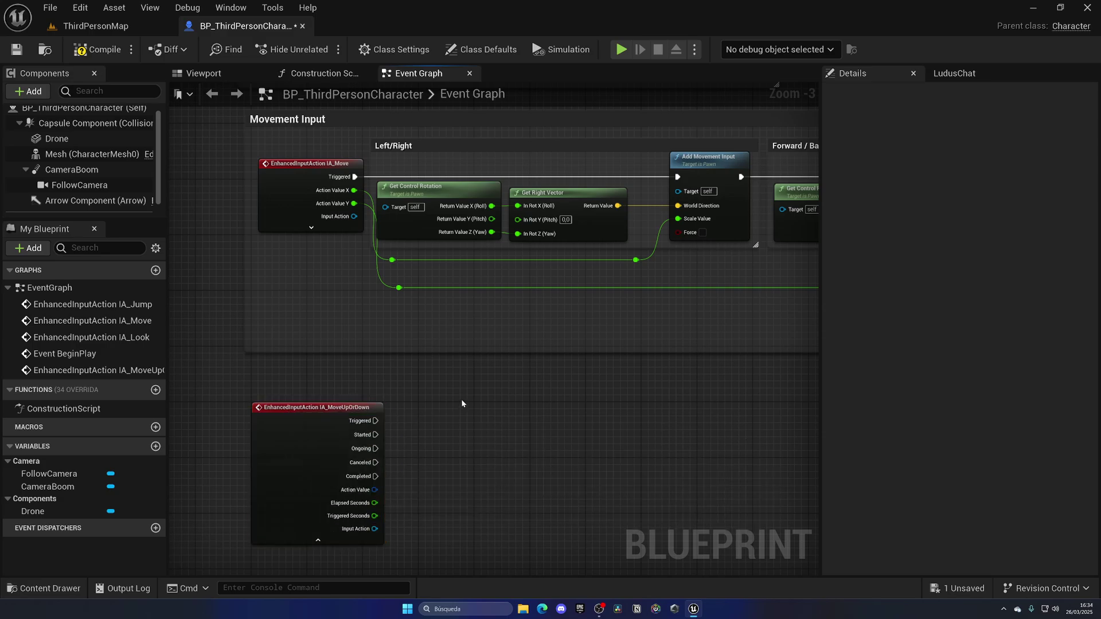
Step: Play the level and fly the drone briefly, then stop the session
click(104, 50)
click(95, 26)
key(alt+p)
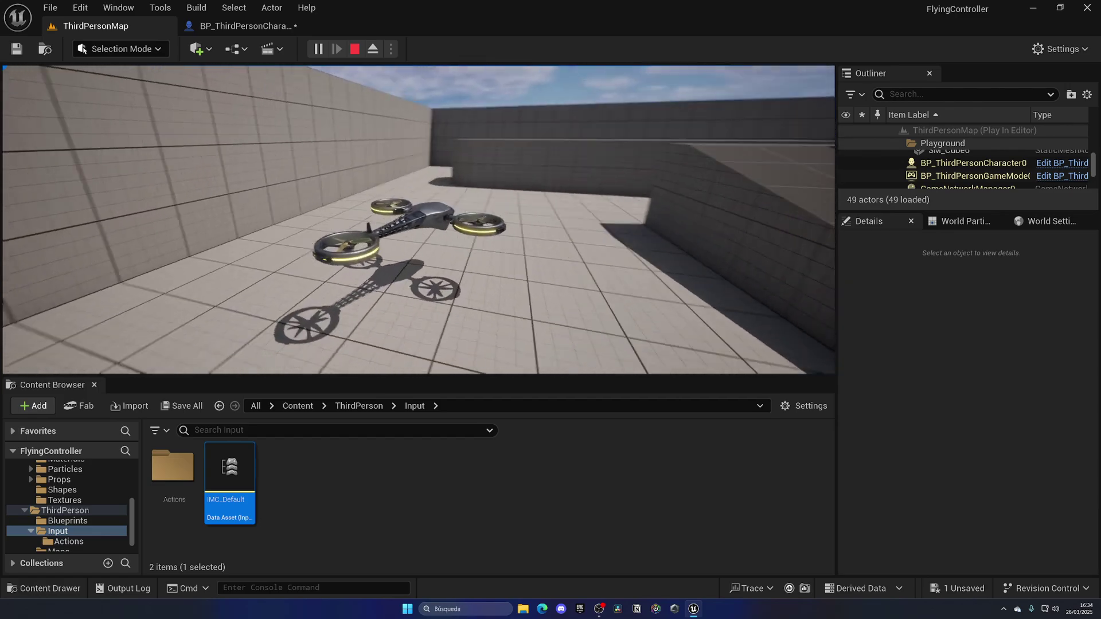
key(Escape)
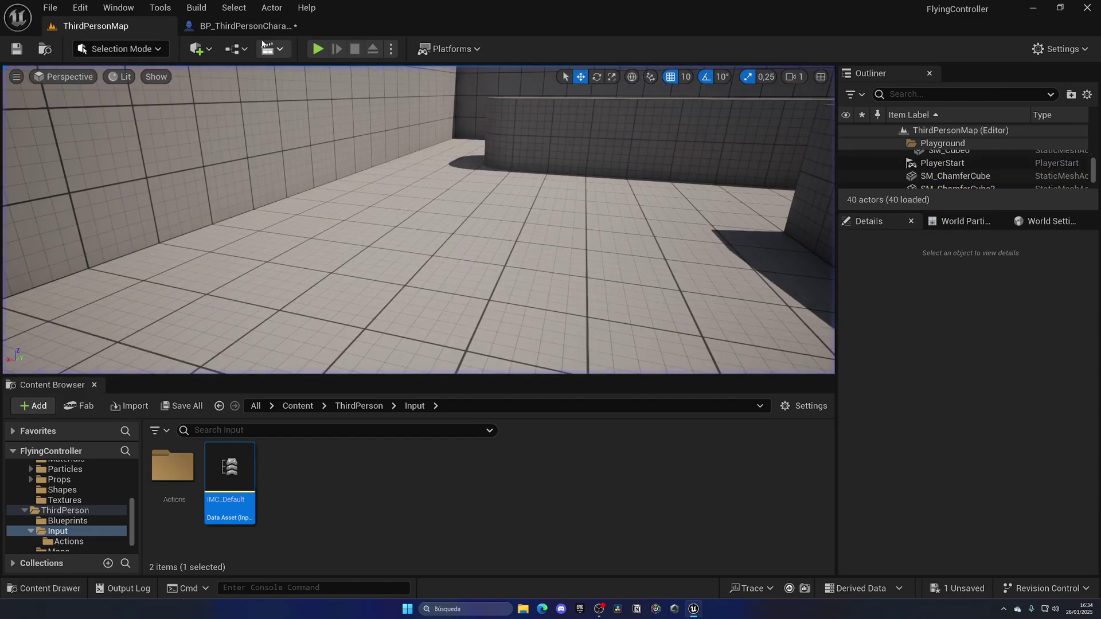
Step: Wire control rotation pitch into the forward vector's In Rot Y, undoing wrong links
click(244, 26)
mouse_move(426, 388)
right_down()
mouse_move(453, 417)
mouse_move(369, 360)
right_up()
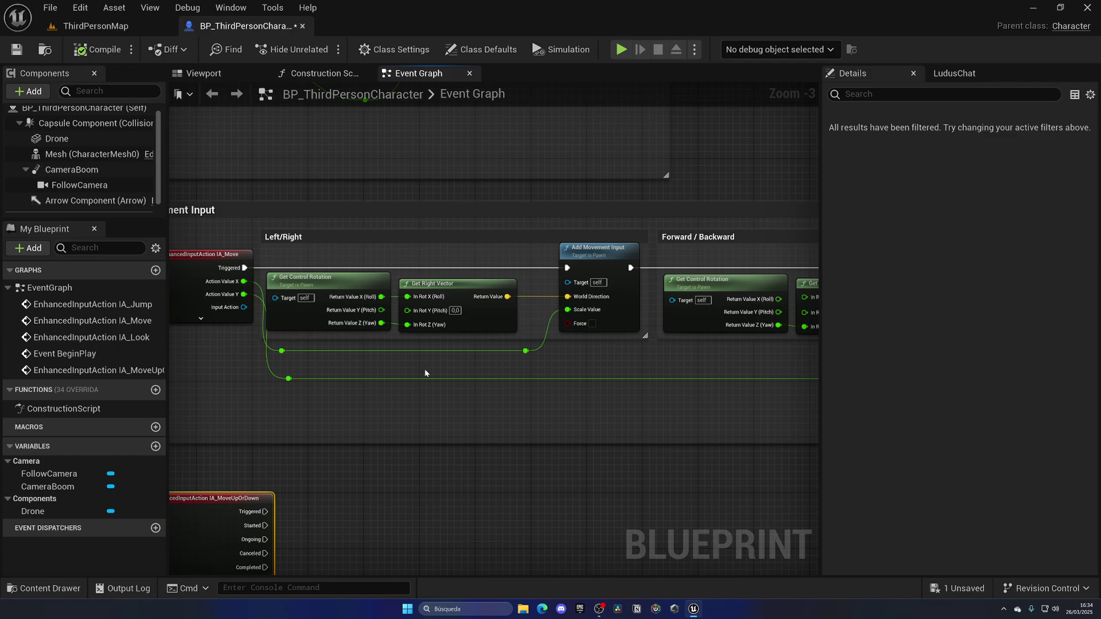
drag(381, 310, 407, 310)
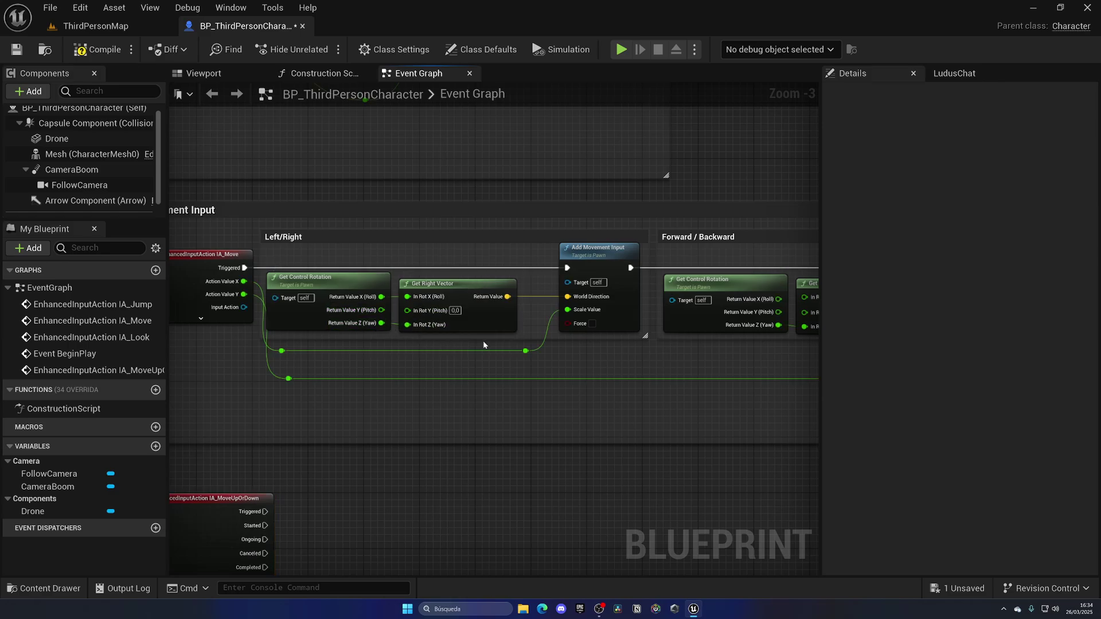
key(ctrl+z)
right_drag(688, 344, 377, 346)
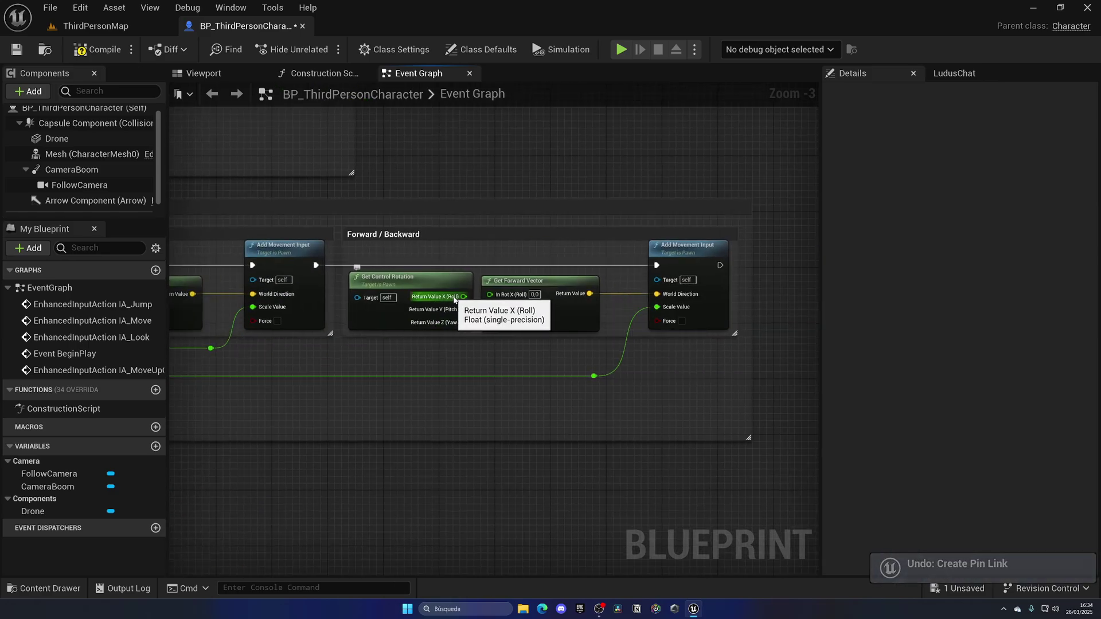
mouse_move(463, 297)
mouse_down()
mouse_move(490, 295)
mouse_move(490, 309)
mouse_up()
key(ctrl+z)
Step: Test-fly the drone again with pitch-driven forward movement, then stop play
click(96, 25)
click(318, 48)
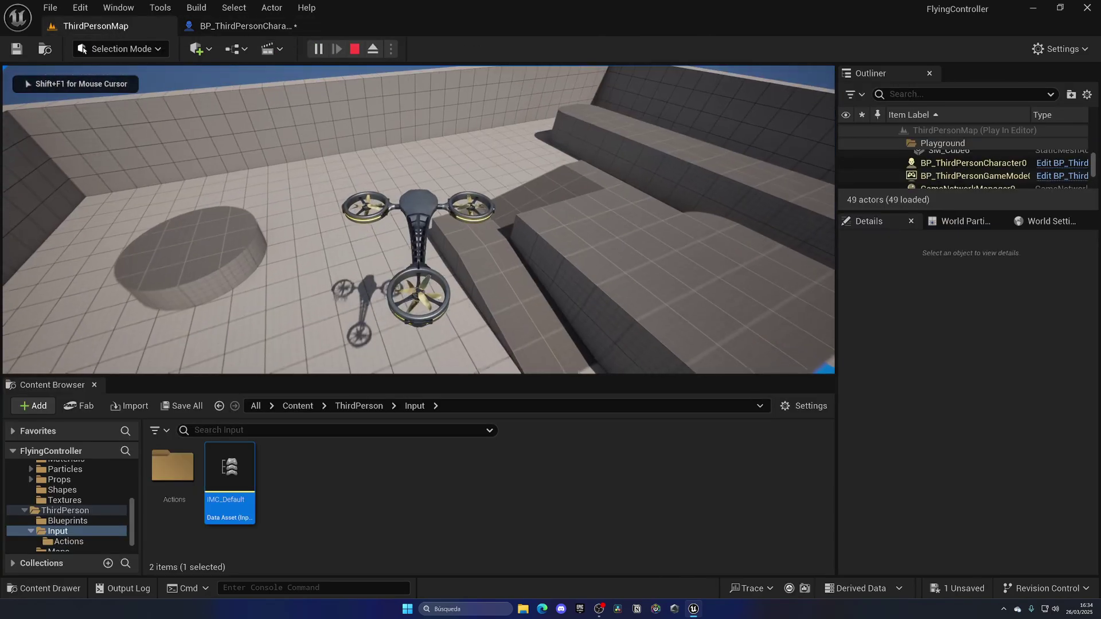
key(Escape)
Step: Split the IA_MoveUpOrDown Action Value pin into separate X and Y outputs
click(243, 26)
scroll(466, 320, down, 2)
scroll(466, 321, down, 1)
right_drag(466, 320, 454, 263)
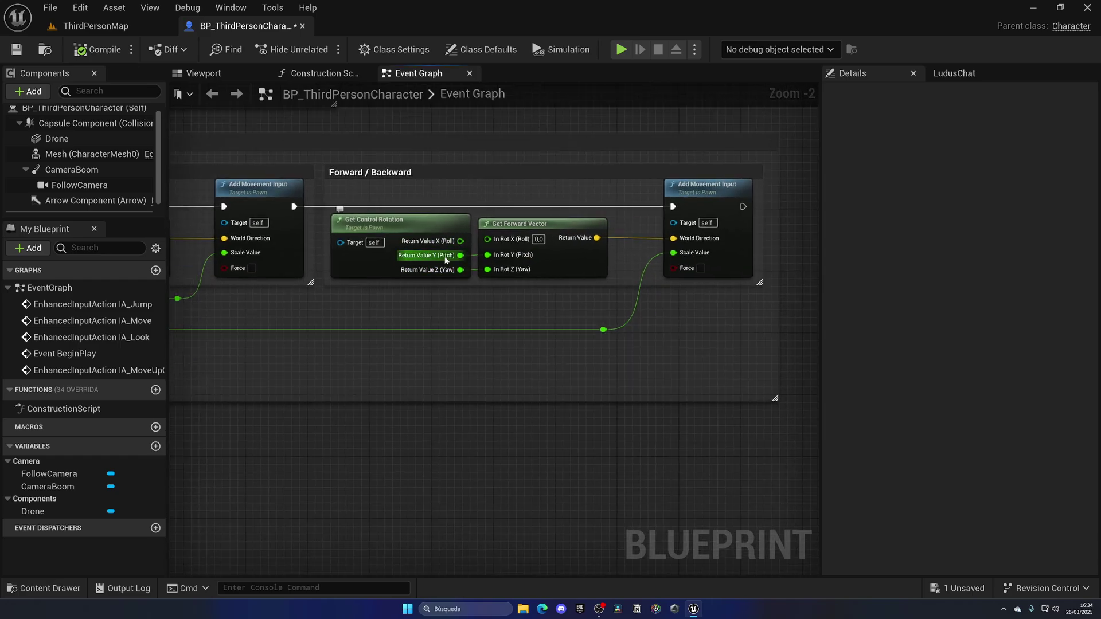
scroll(455, 320, down, 2)
scroll(478, 283, up, 2)
right_drag(525, 295, 414, 260)
scroll(401, 270, up, 1)
click(357, 293)
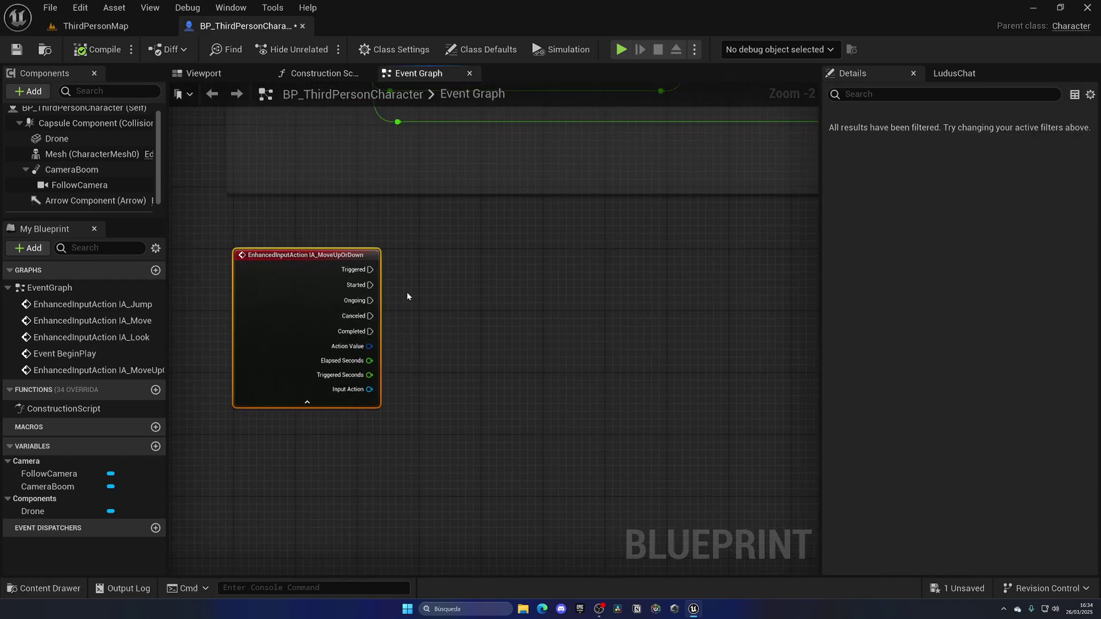
right_drag(420, 287, 346, 398)
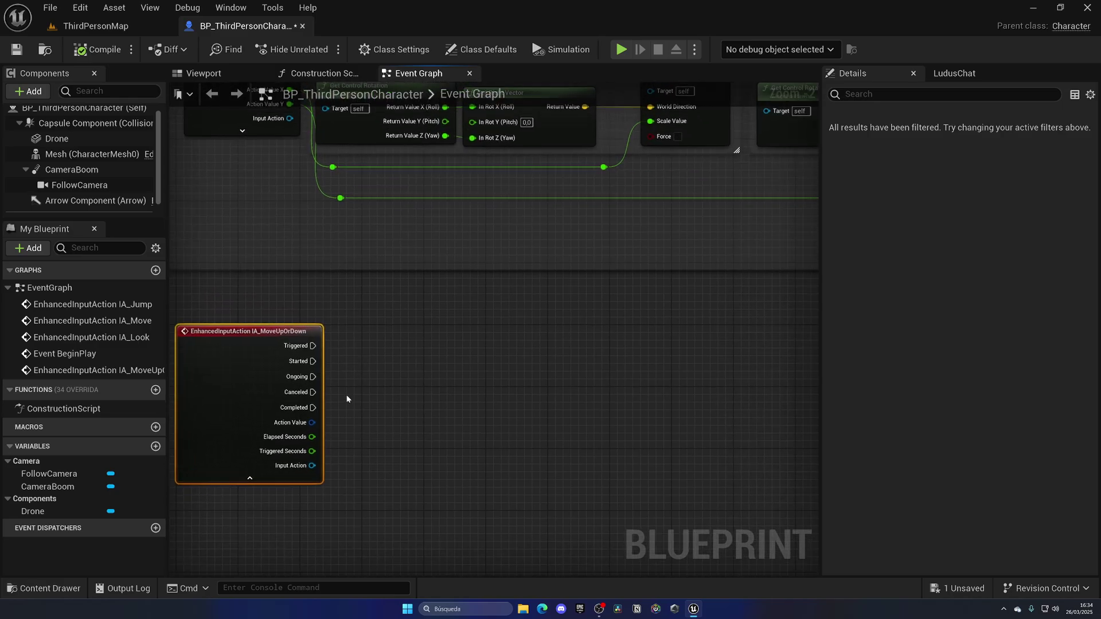
right_click(305, 422)
click(376, 480)
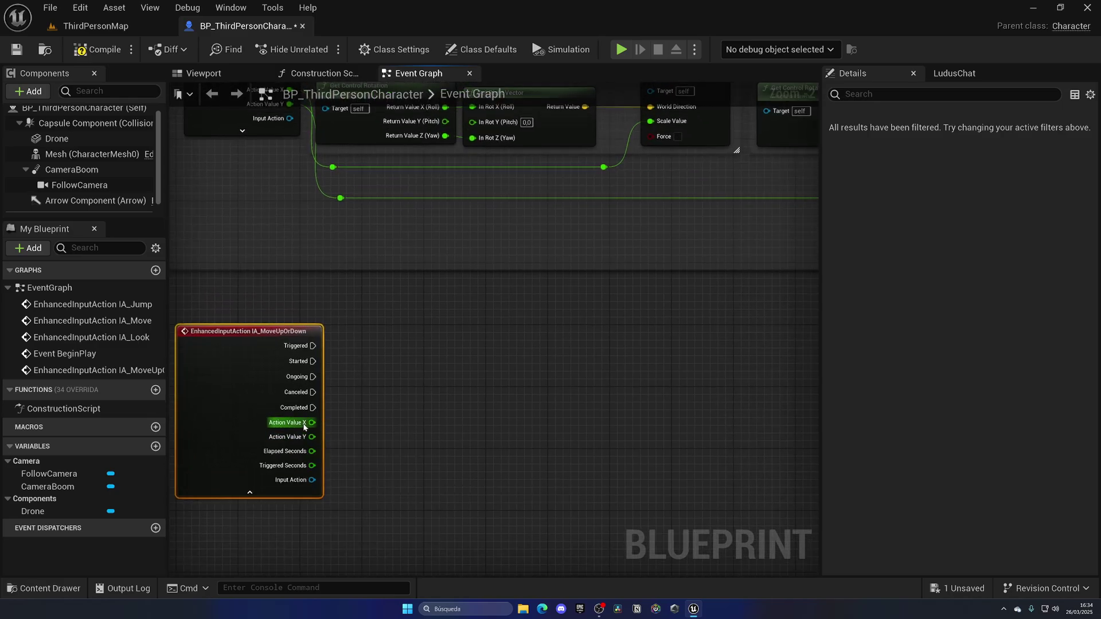
drag(312, 422, 386, 435)
click(364, 453)
mouse_move(390, 404)
right_down()
mouse_move(413, 448)
mouse_move(399, 466)
right_up()
scroll(400, 462, down, 1)
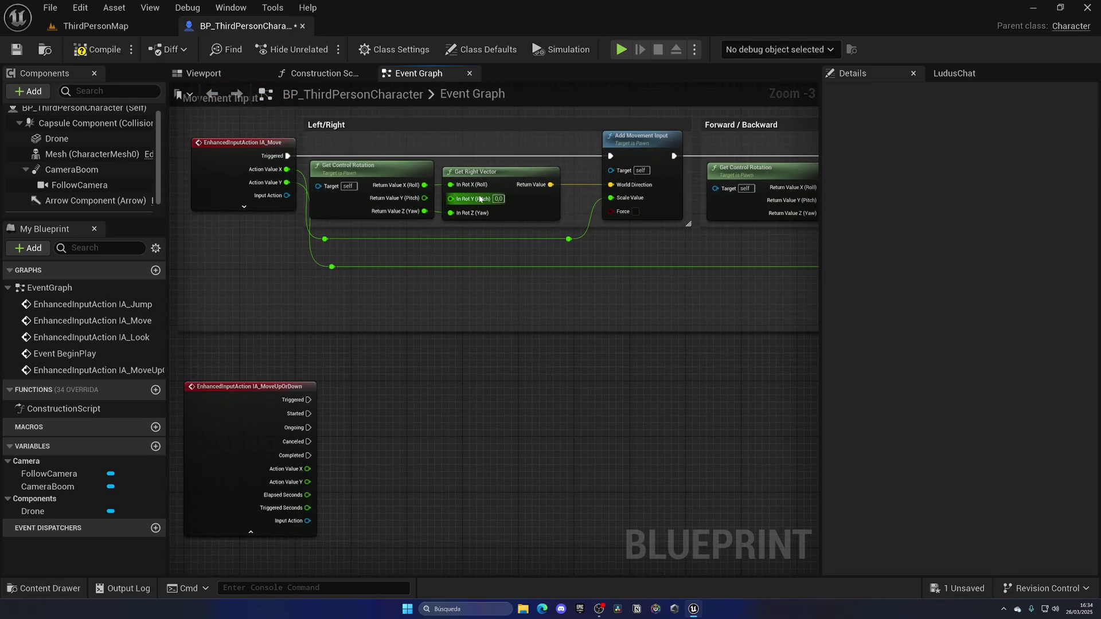
Step: Copy the Add Movement Input node from the Forward/Backward group and paste it beside IA_MoveUpOrDown
right_drag(484, 199, 327, 278)
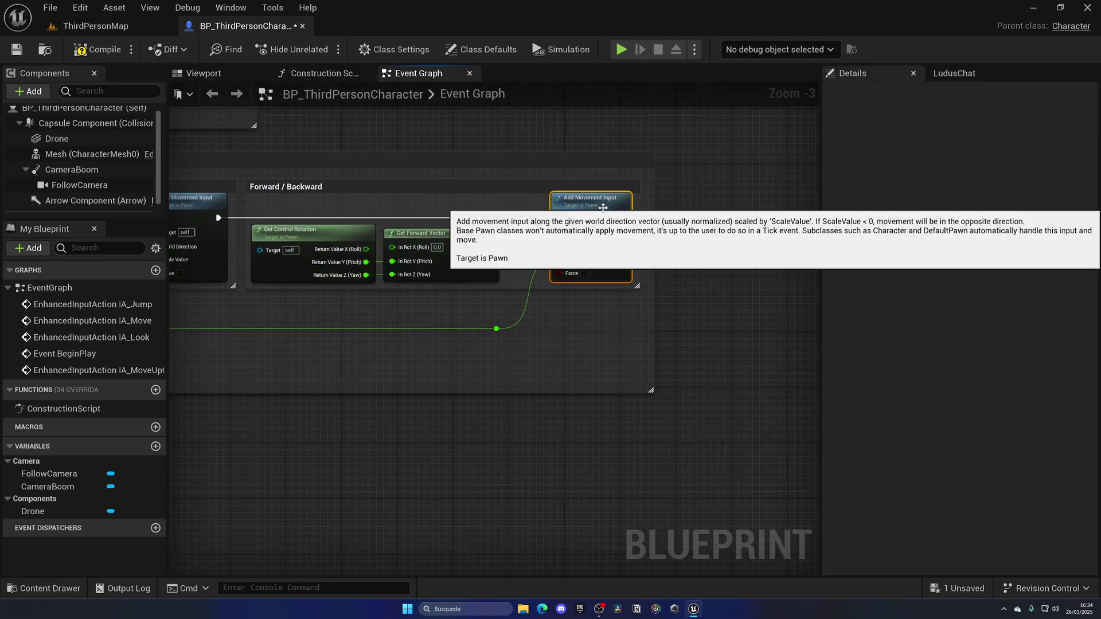
click(582, 224)
key(ctrl+c)
right_drag(567, 345, 653, 207)
key(ctrl+v)
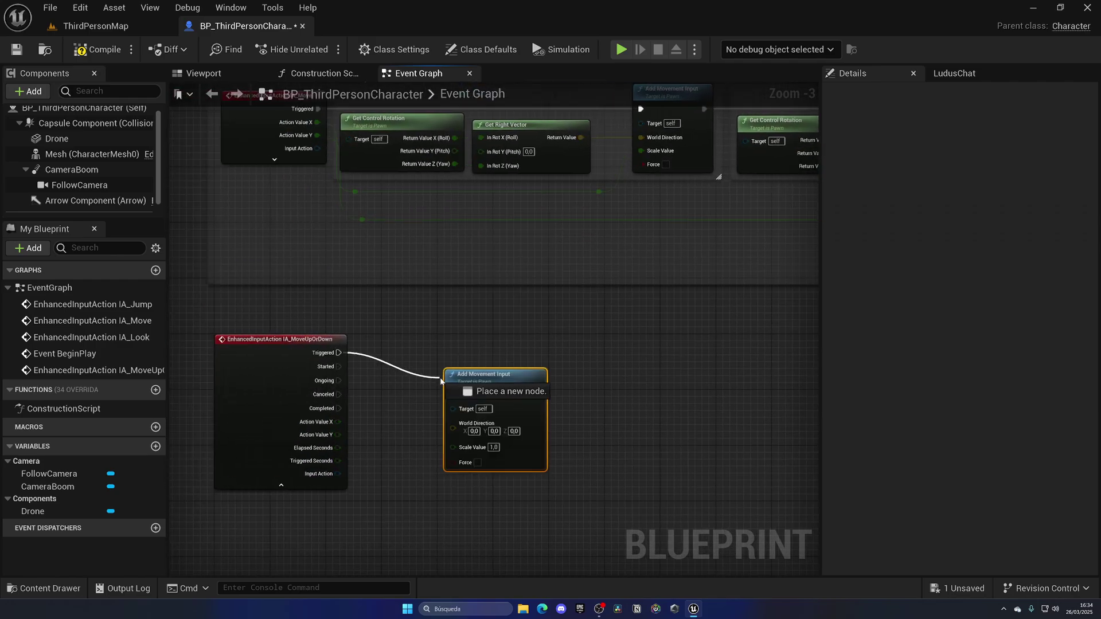
drag(469, 383, 587, 337)
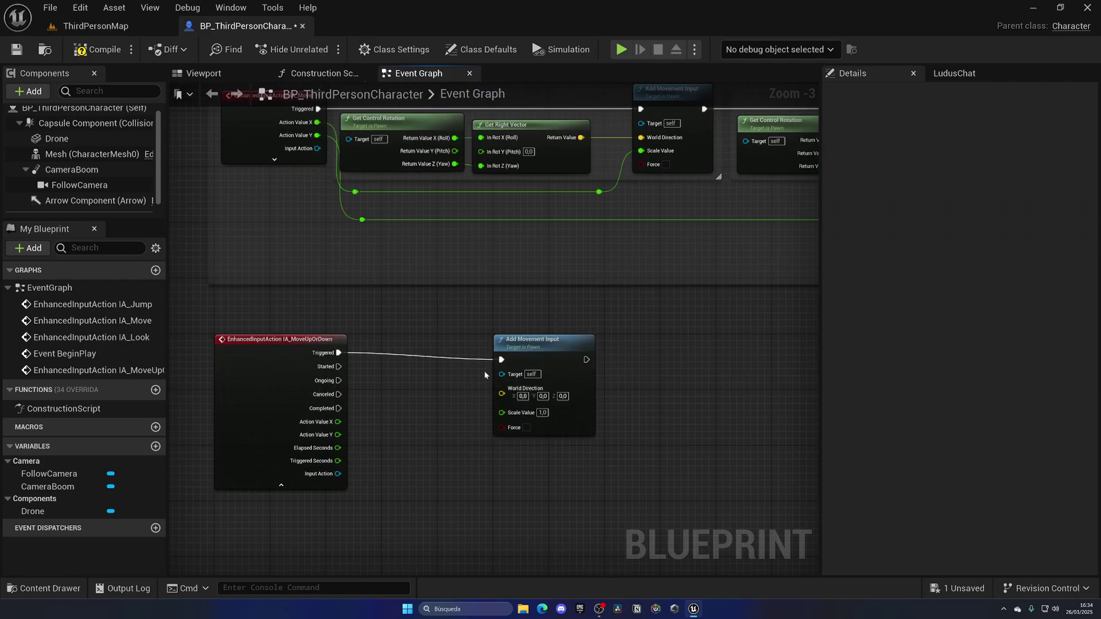
scroll(380, 377, up, 2)
Step: Feed Get Control Rotation through Get Up Vector into the Add Movement Input's World Direction
right_click(377, 385)
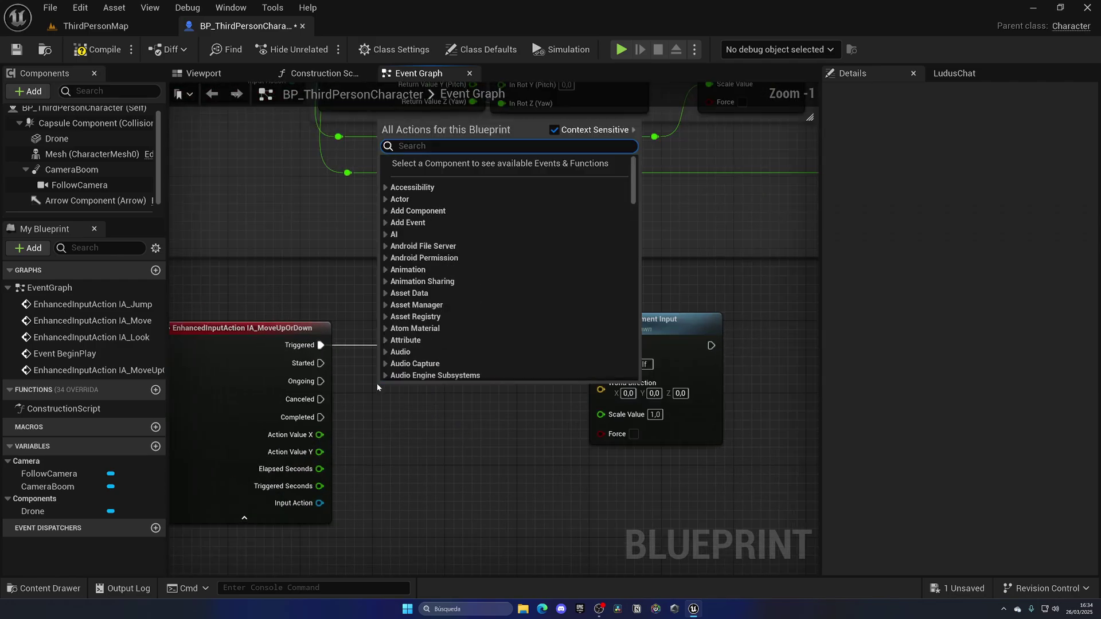
text(ge)
scroll(376, 387, down, 2)
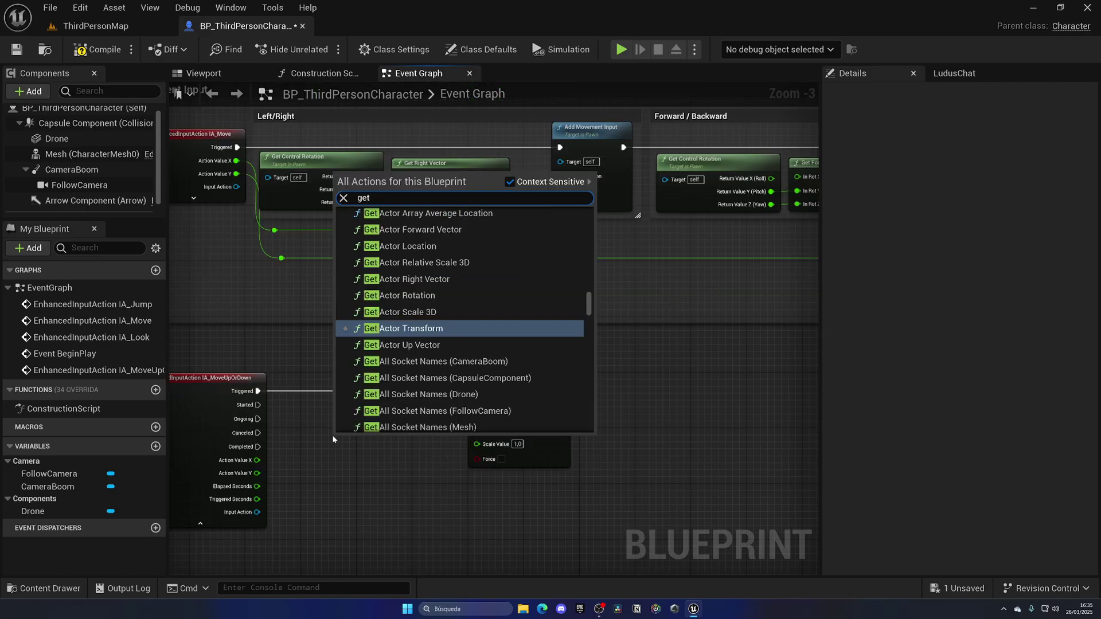
text( contro)
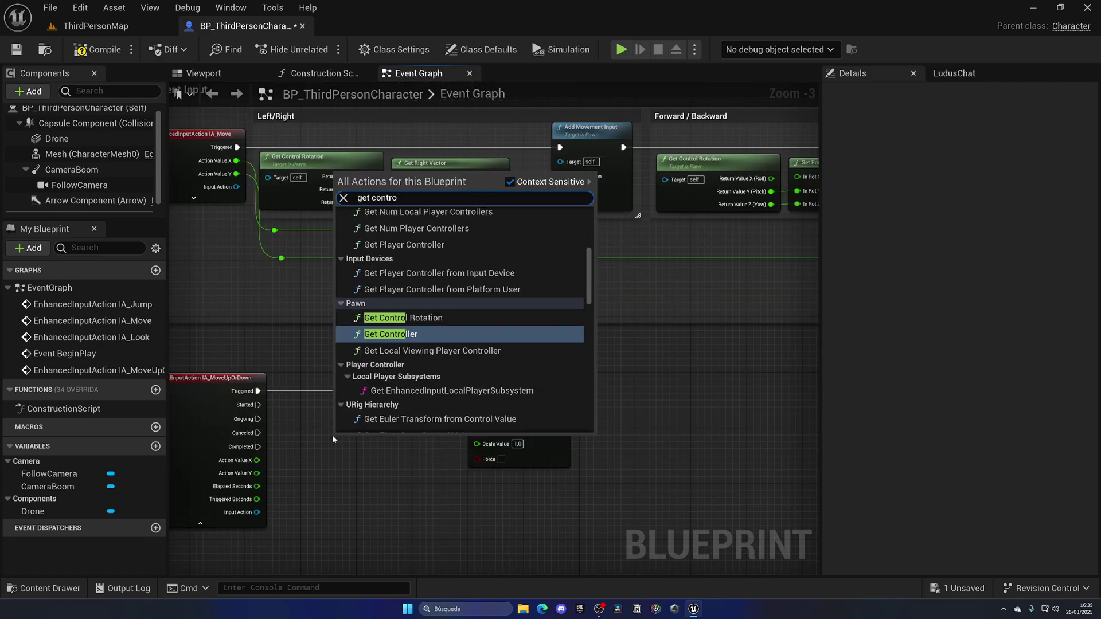
key(Up)
key(Return)
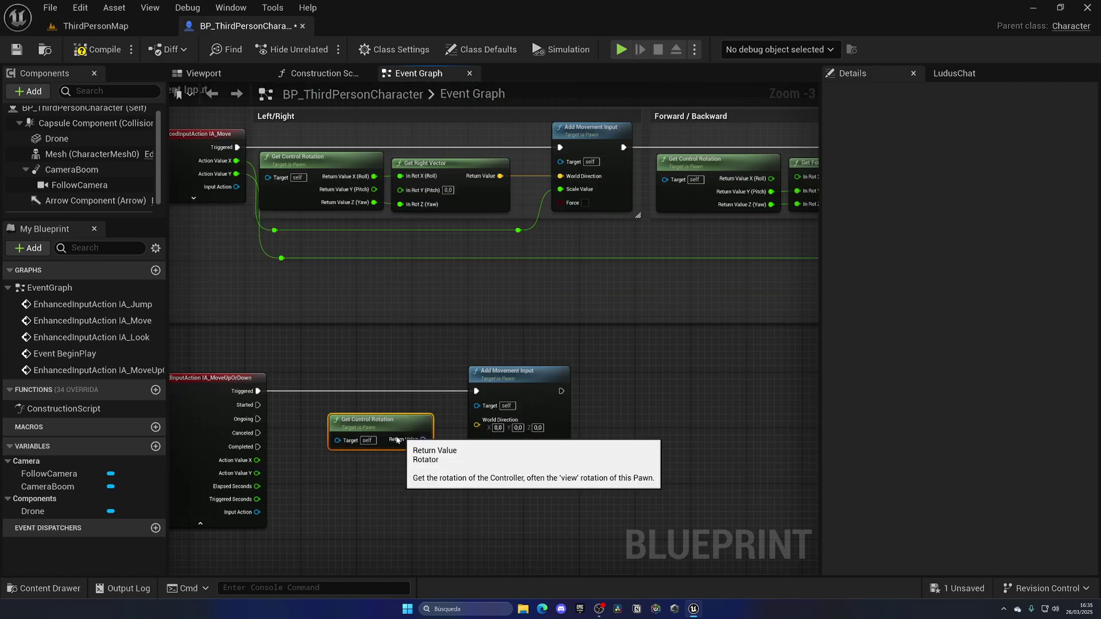
drag(349, 440, 285, 420)
drag(361, 439, 392, 441)
text(get up ve)
key(Return)
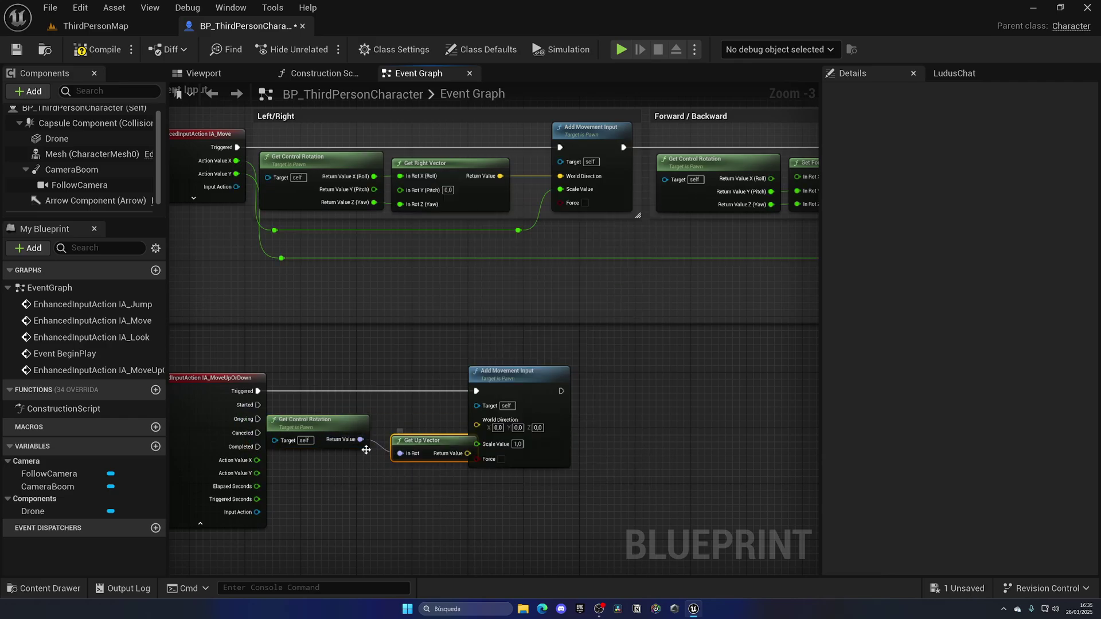
drag(508, 376, 578, 375)
drag(421, 439, 449, 433)
click(553, 428)
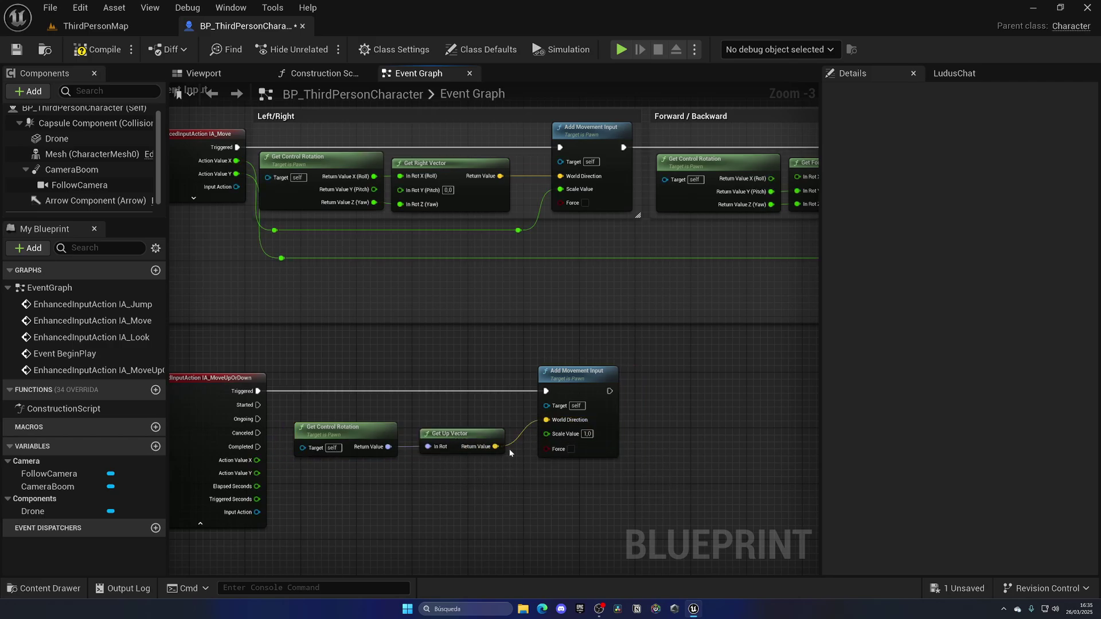
right_drag(533, 443, 554, 417)
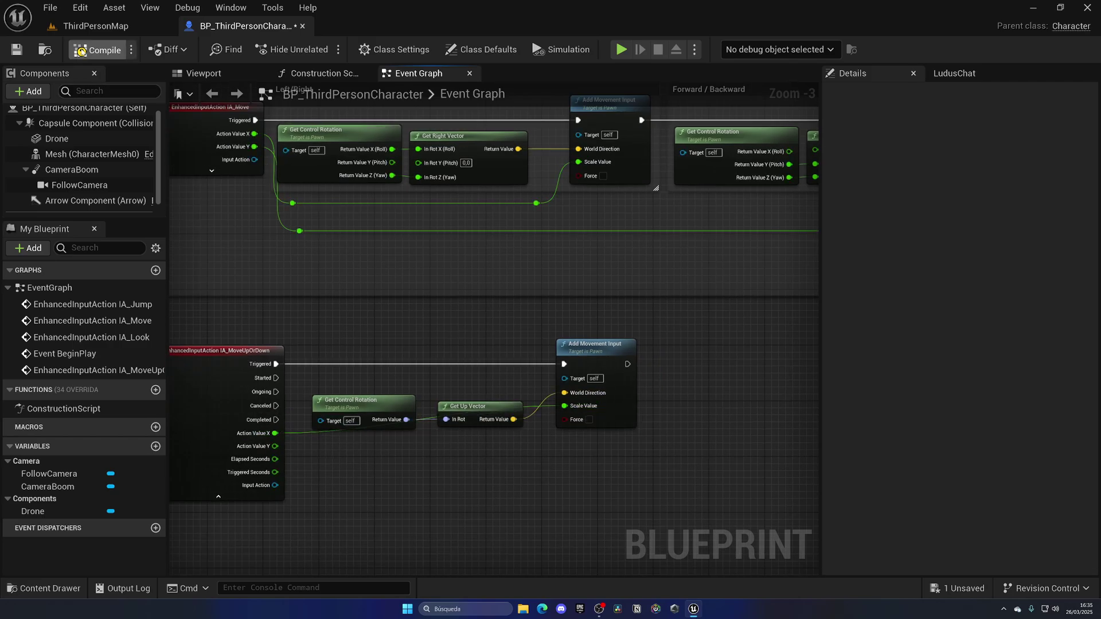
Step: Run a quick play test of the drone in the level, then return to the blueprint
click(95, 26)
click(317, 48)
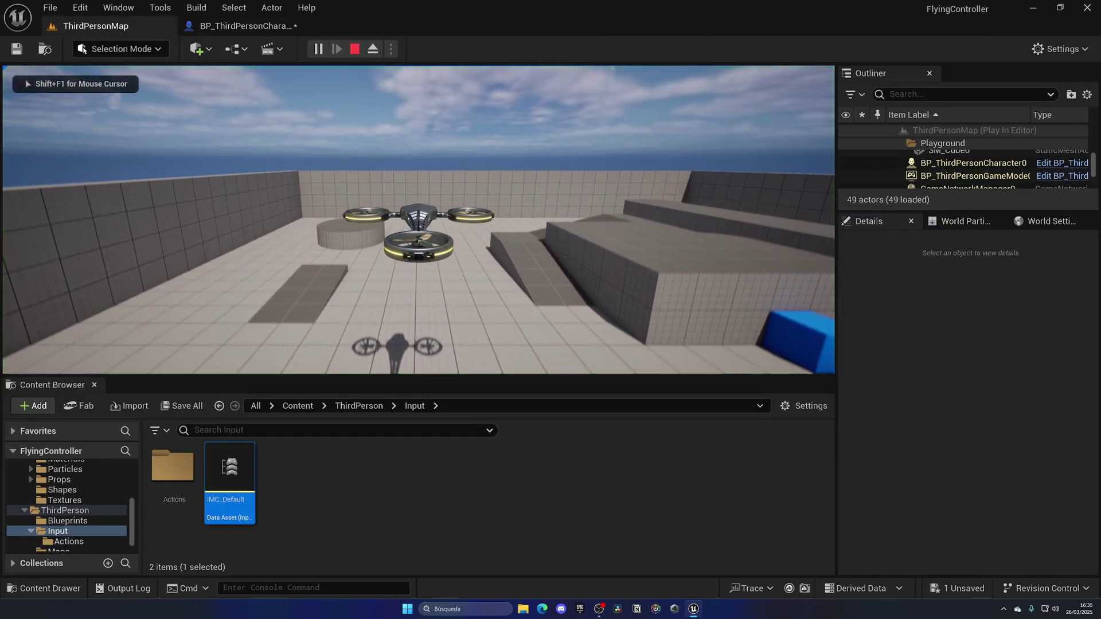
key(Escape)
click(245, 26)
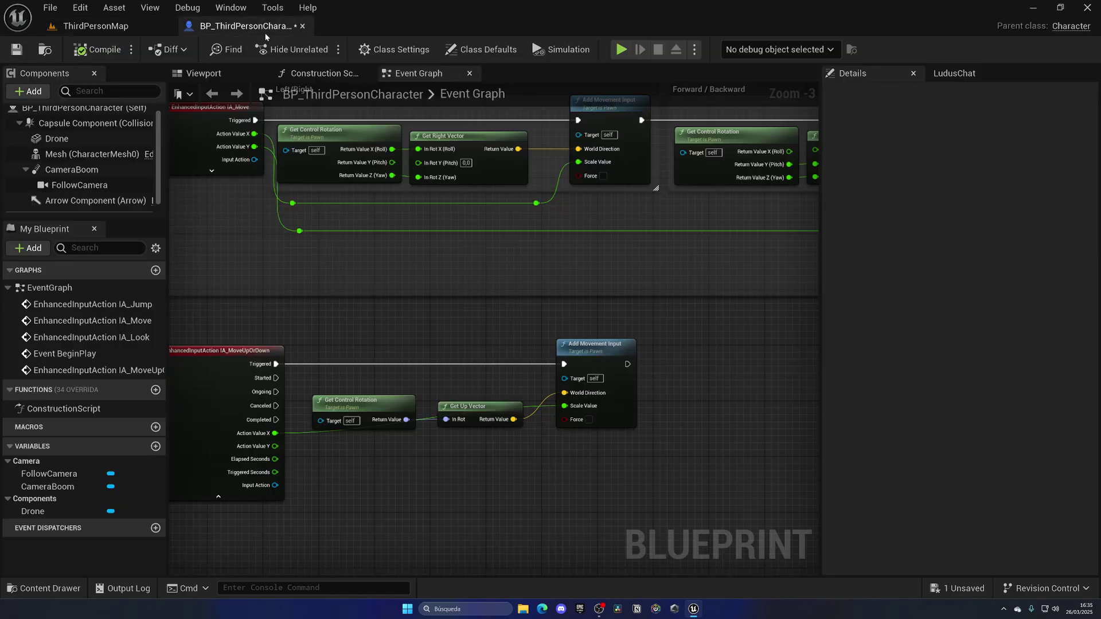
Step: Duplicate Add Movement Input, chain it after the first and drive it with Action Value Y
right_drag(417, 328, 424, 302)
drag(379, 340, 370, 327)
click(609, 279)
key(ctrl+d)
mouse_move(641, 299)
mouse_down()
mouse_move(671, 316)
mouse_move(740, 280)
mouse_up()
drag(289, 380, 696, 341)
click(96, 25)
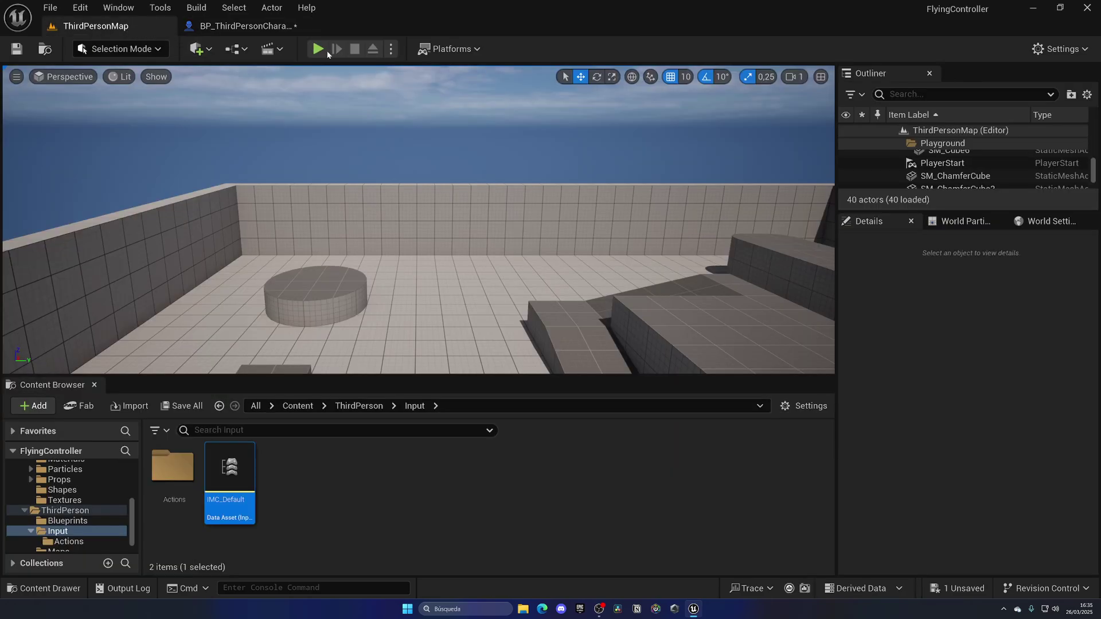
click(317, 50)
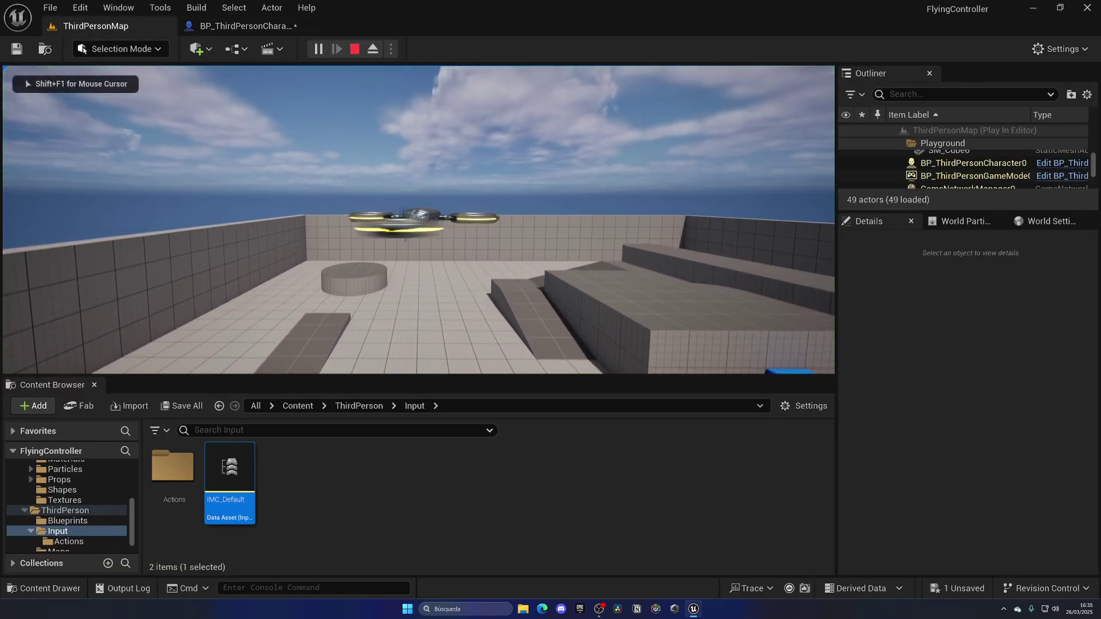
key(w)
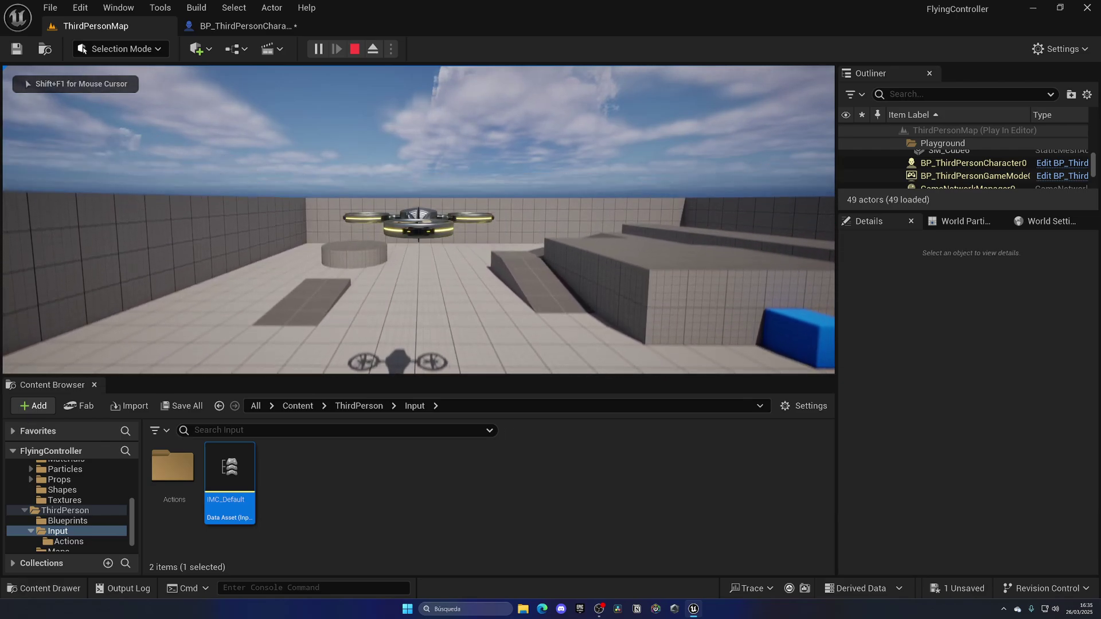
key(w)
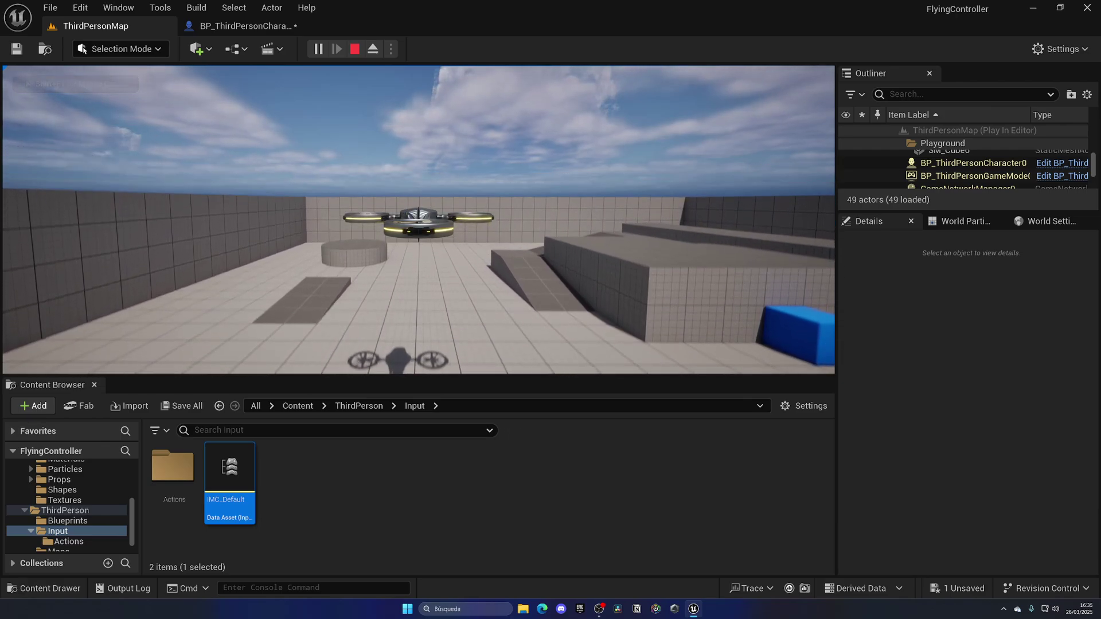
key(w)
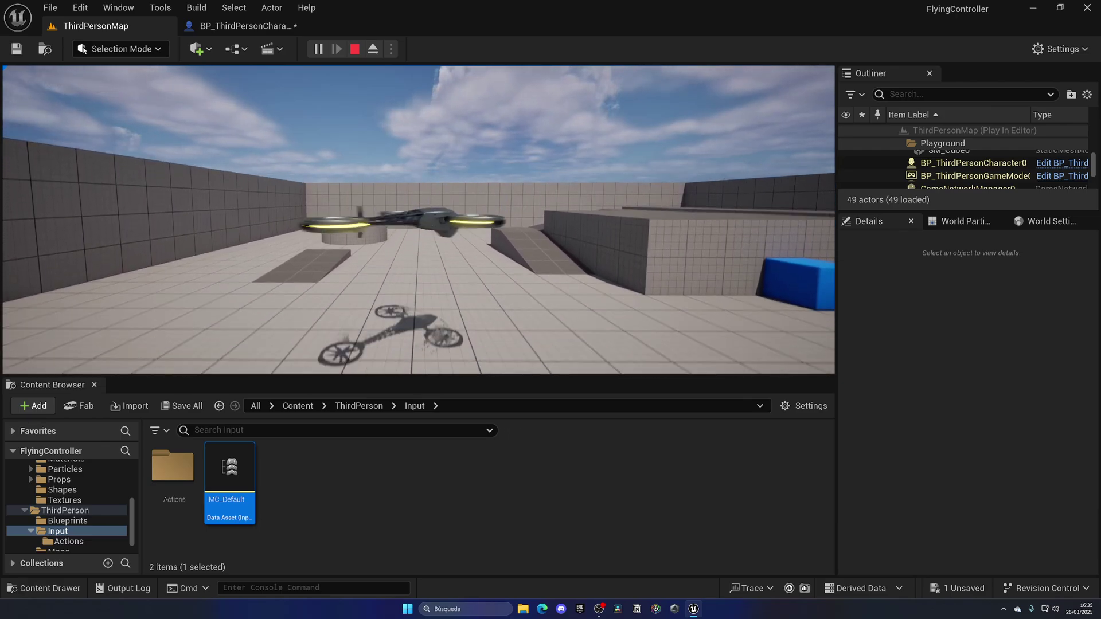
key(w)
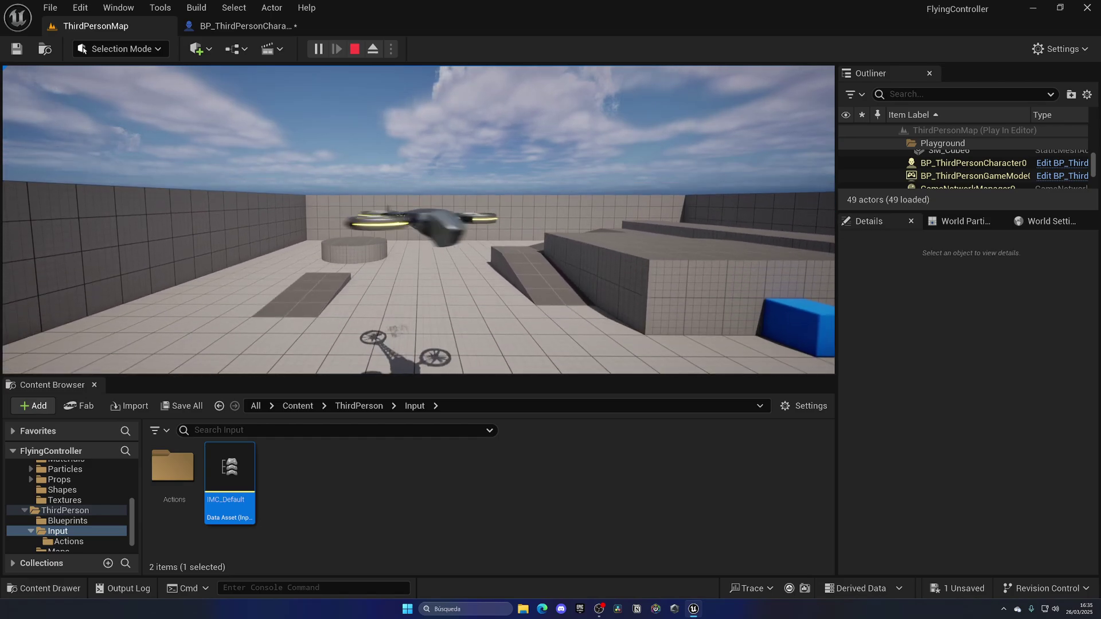
key(Escape)
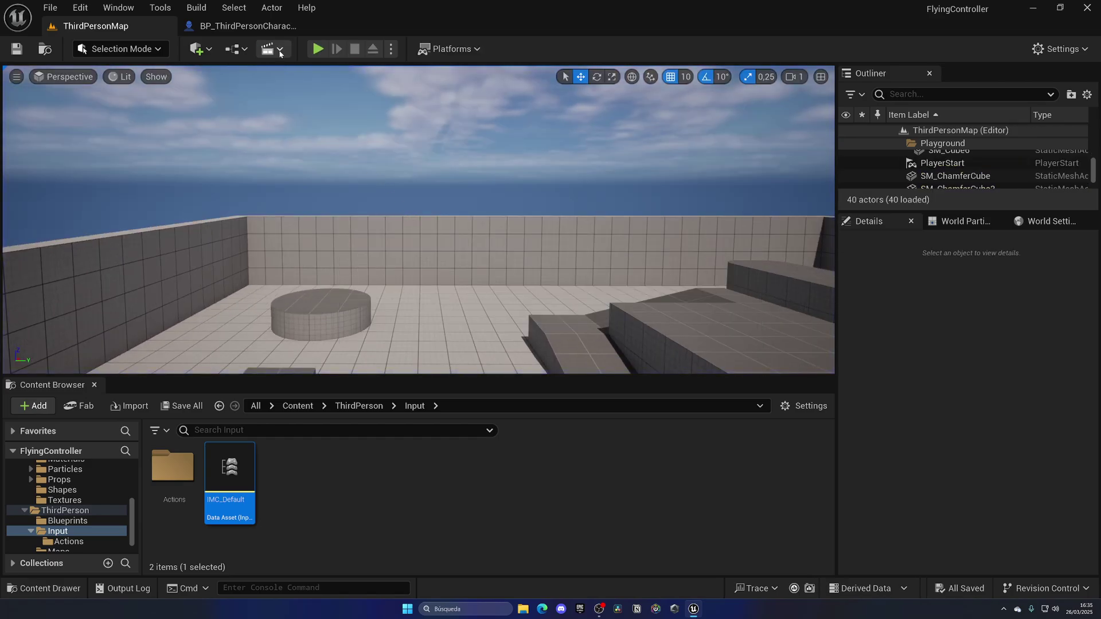
Step: On Character Movement, enable Use Controller Desired Rotation and disable Orient Rotation to Movement
click(246, 26)
scroll(89, 162, down, 2)
click(94, 208)
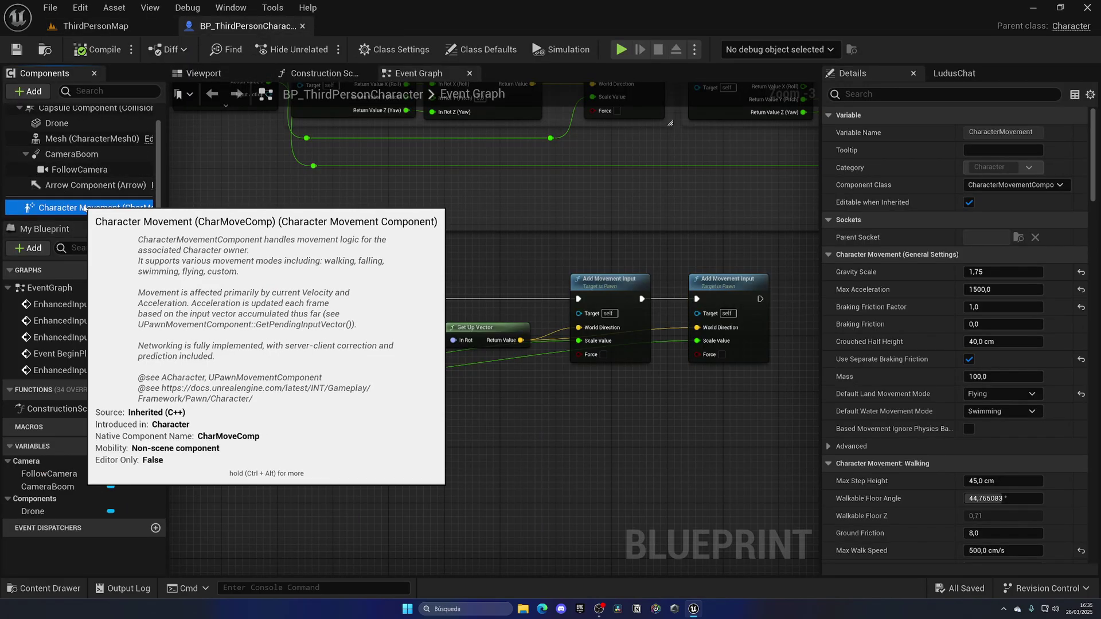
scroll(871, 367, down, 5)
scroll(870, 367, down, 5)
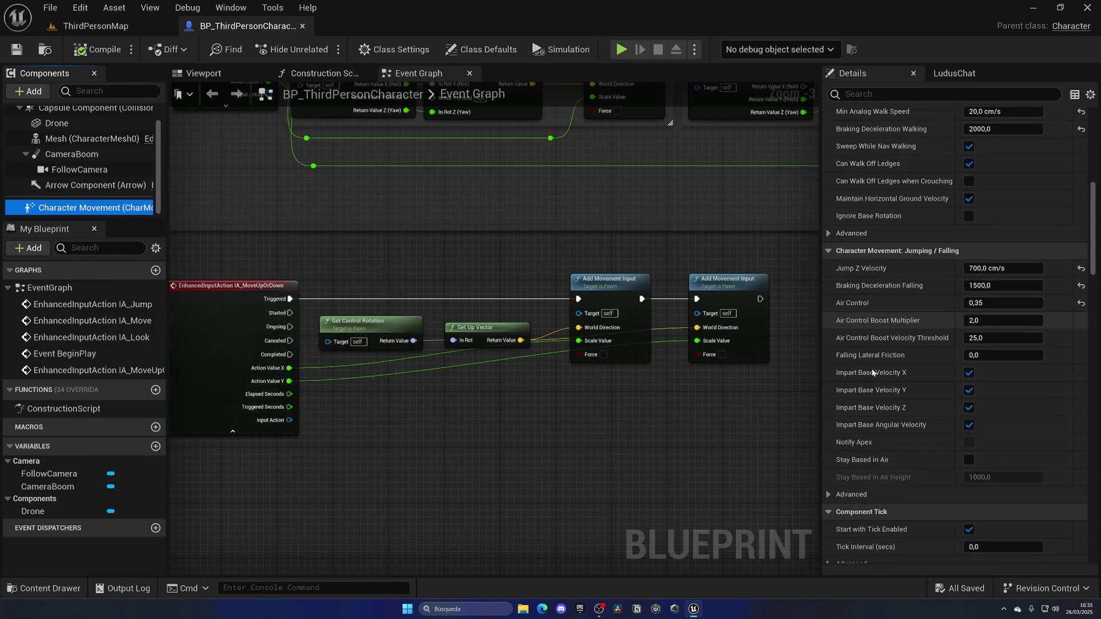
scroll(874, 370, down, 5)
scroll(874, 370, down, 3)
scroll(874, 374, down, 4)
scroll(871, 343, down, 4)
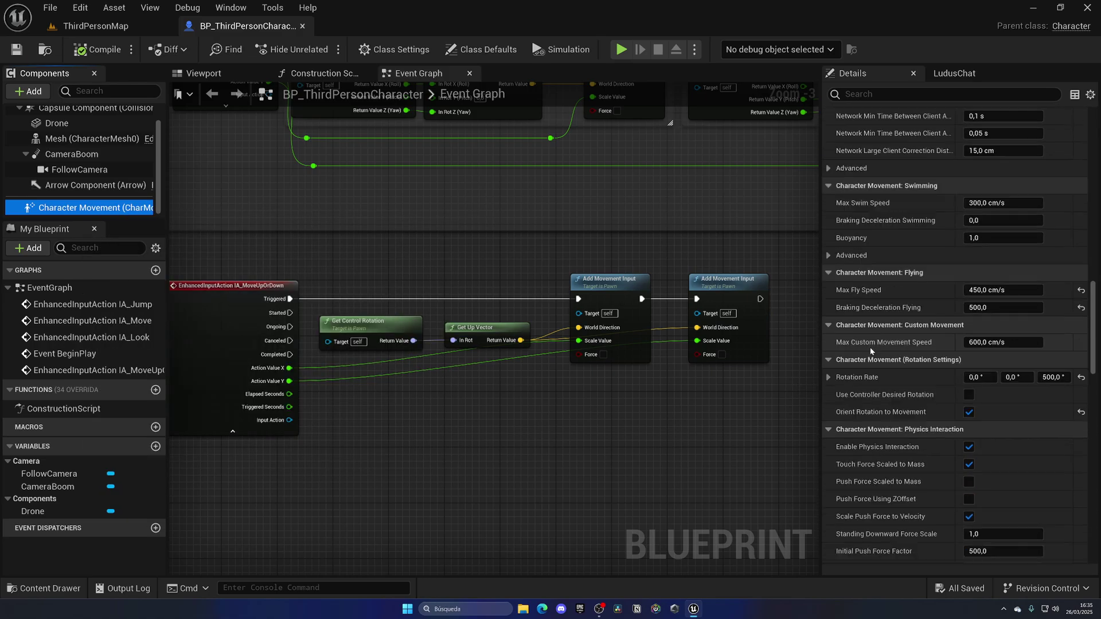
scroll(869, 347, down, 4)
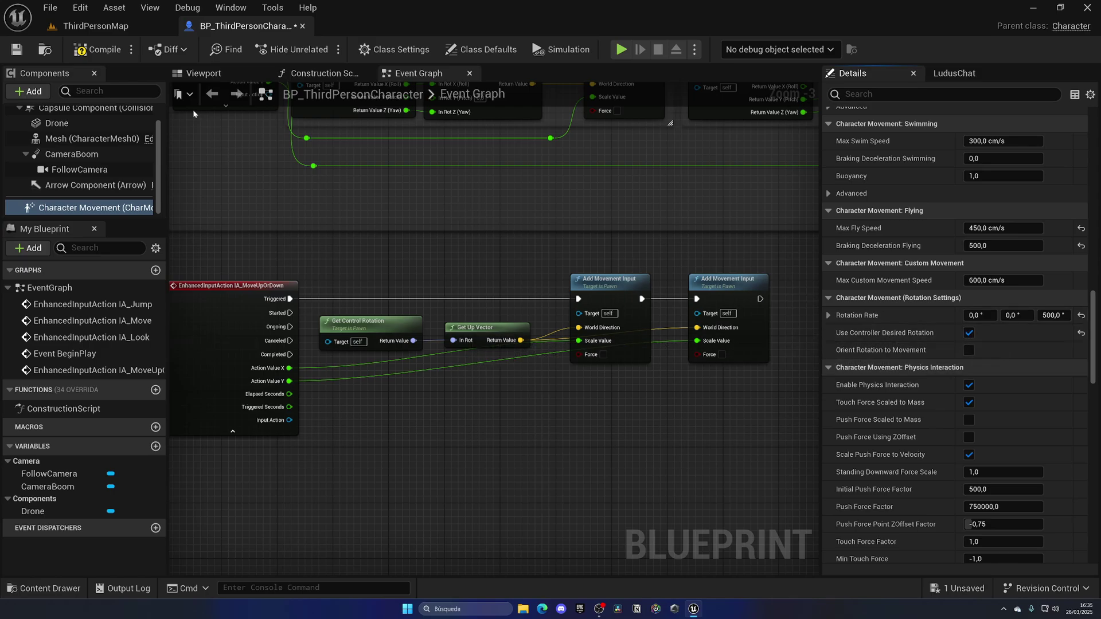
Step: Play-test the drone in the level, flying with W to check its rotation, then stop
click(95, 26)
click(319, 49)
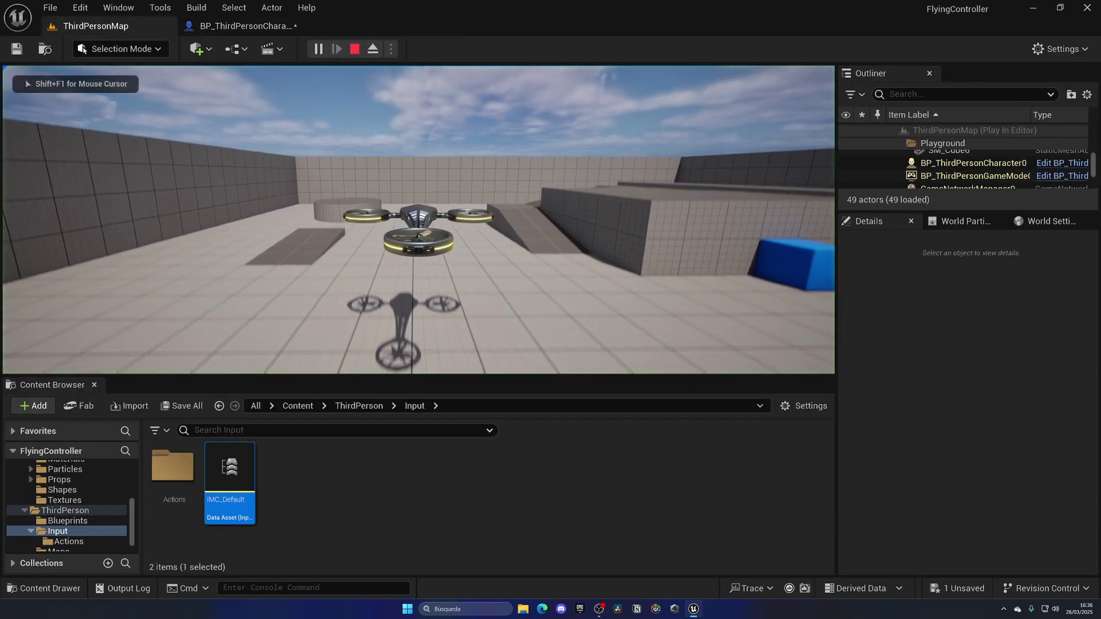
key(w)
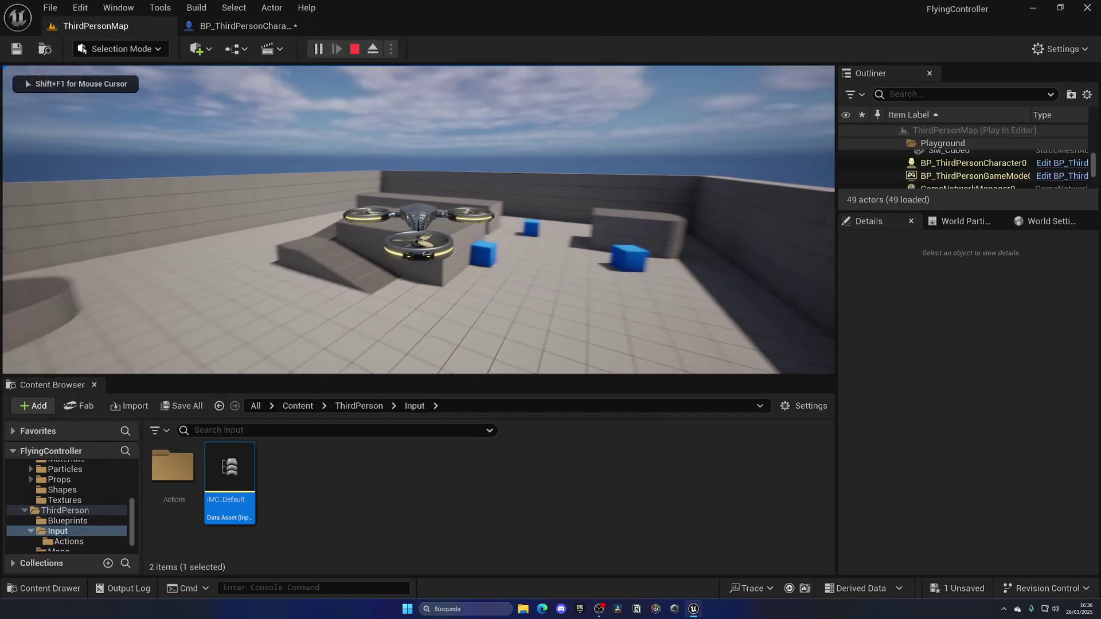
key(w)
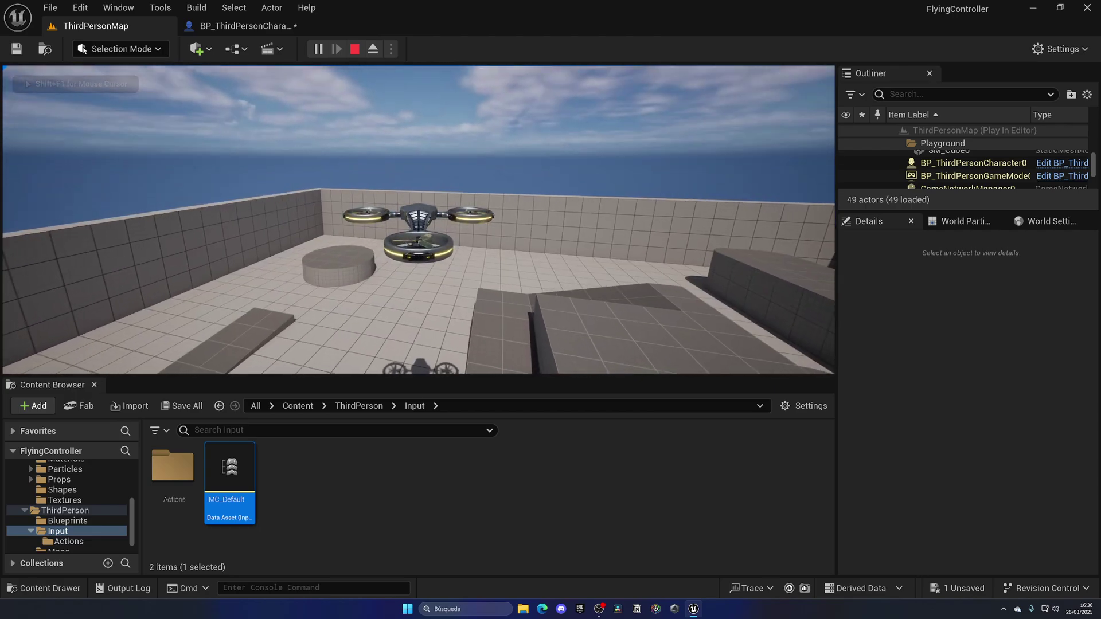
key(w)
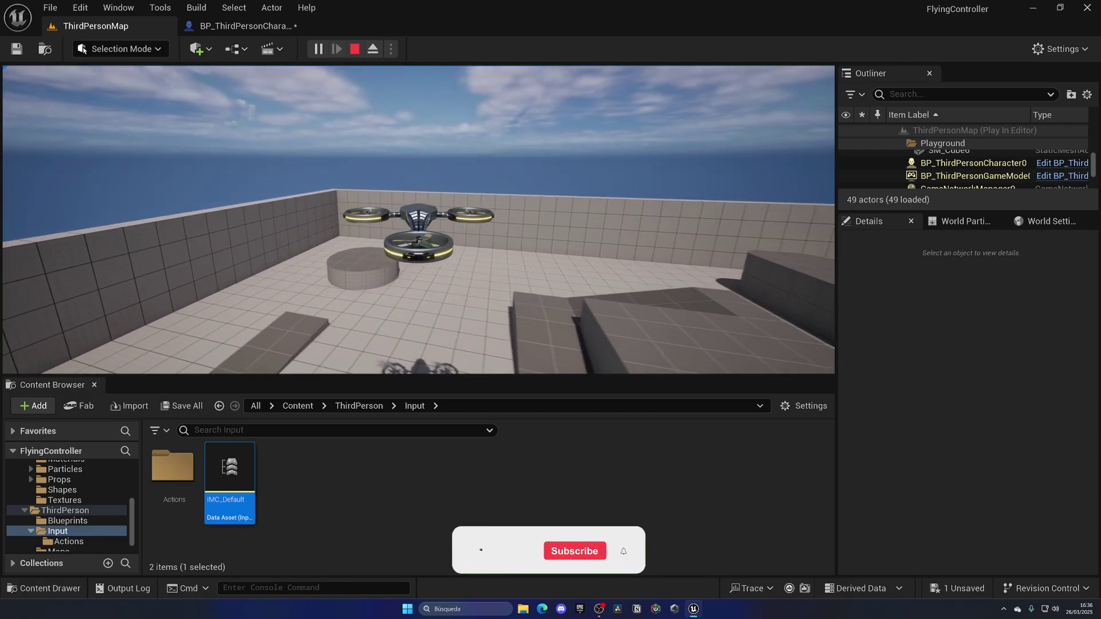
key(w)
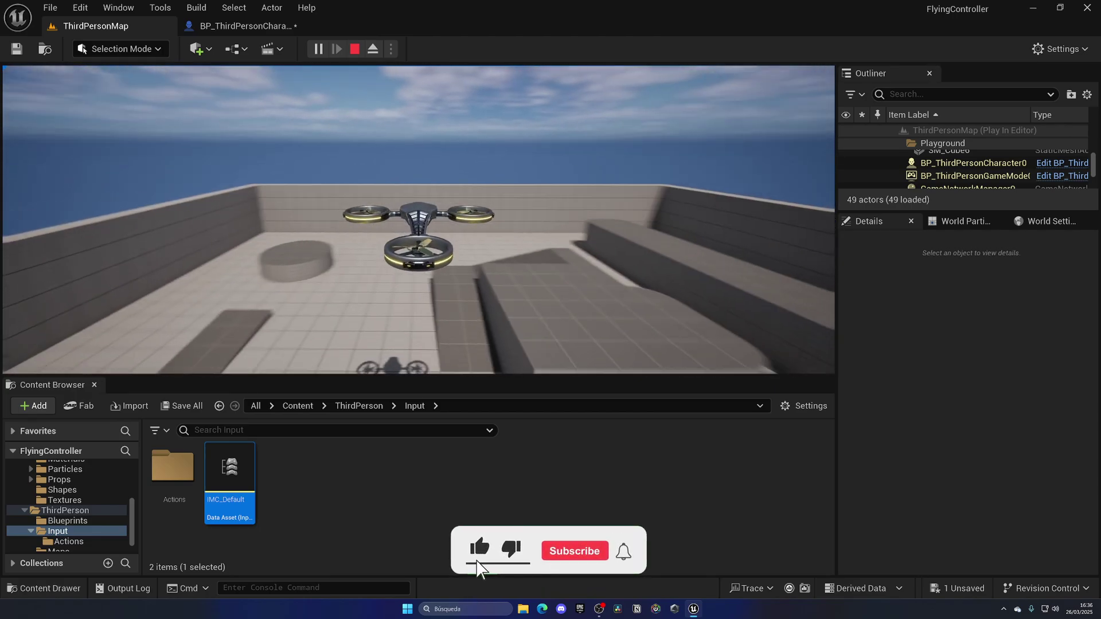
key(Escape)
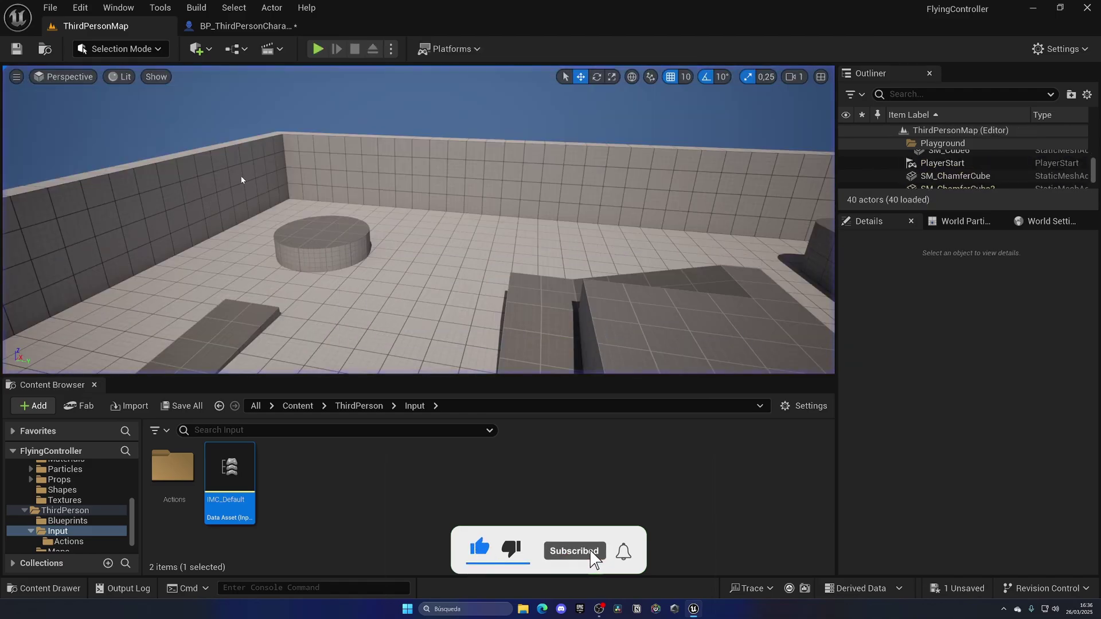
Step: On the CameraBoom, enable both Enable Camera Lag and Enable Camera Rotation Lag
click(248, 26)
click(71, 154)
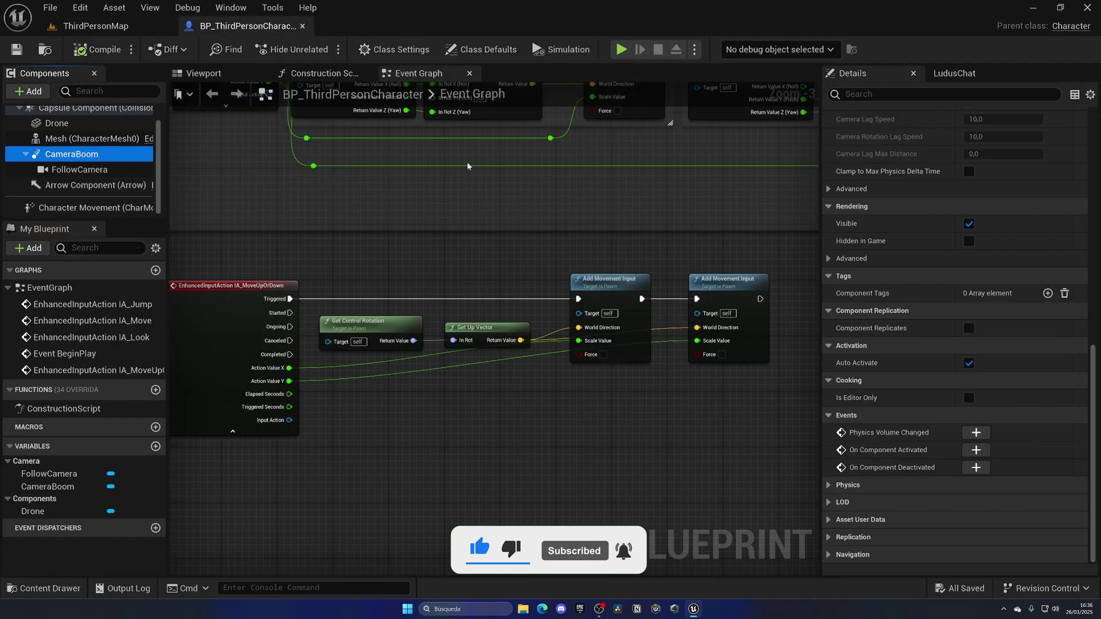
text(g)
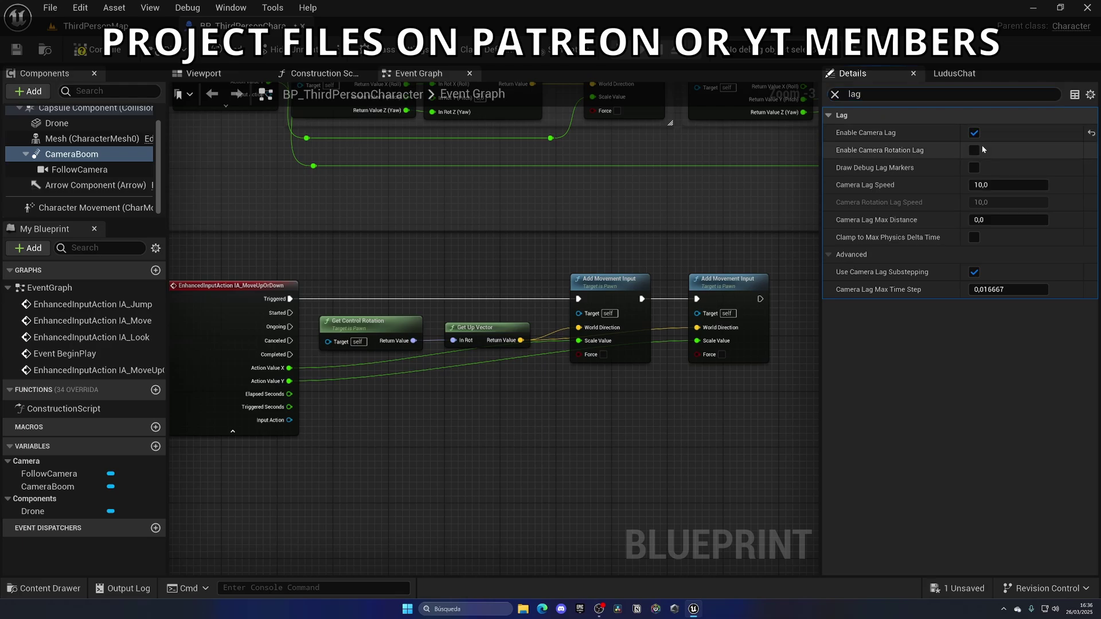
click(974, 150)
click(1007, 184)
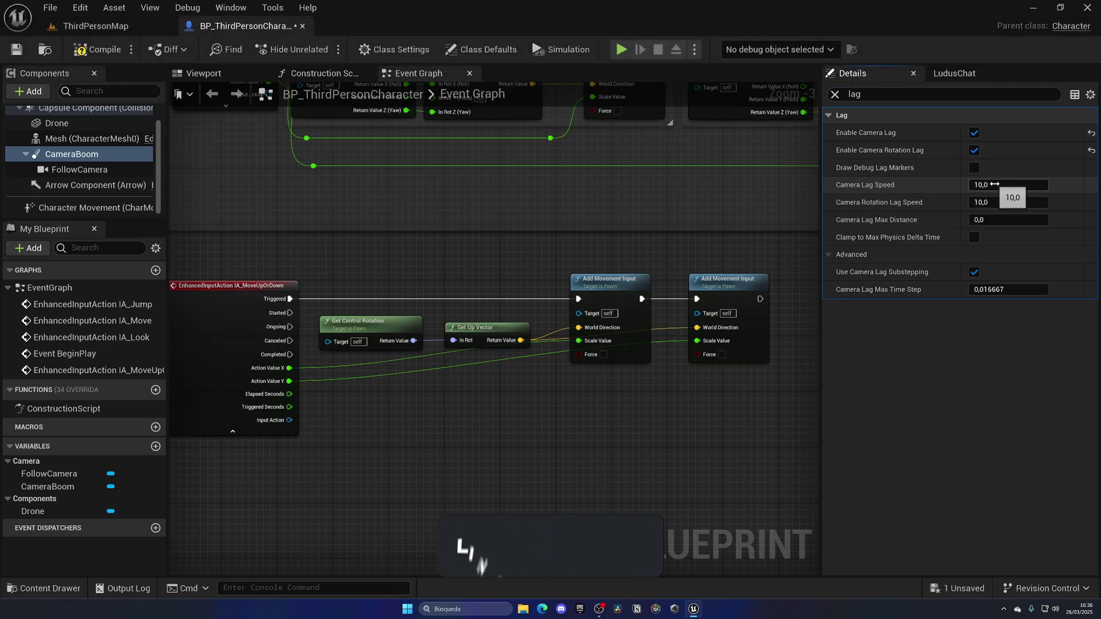